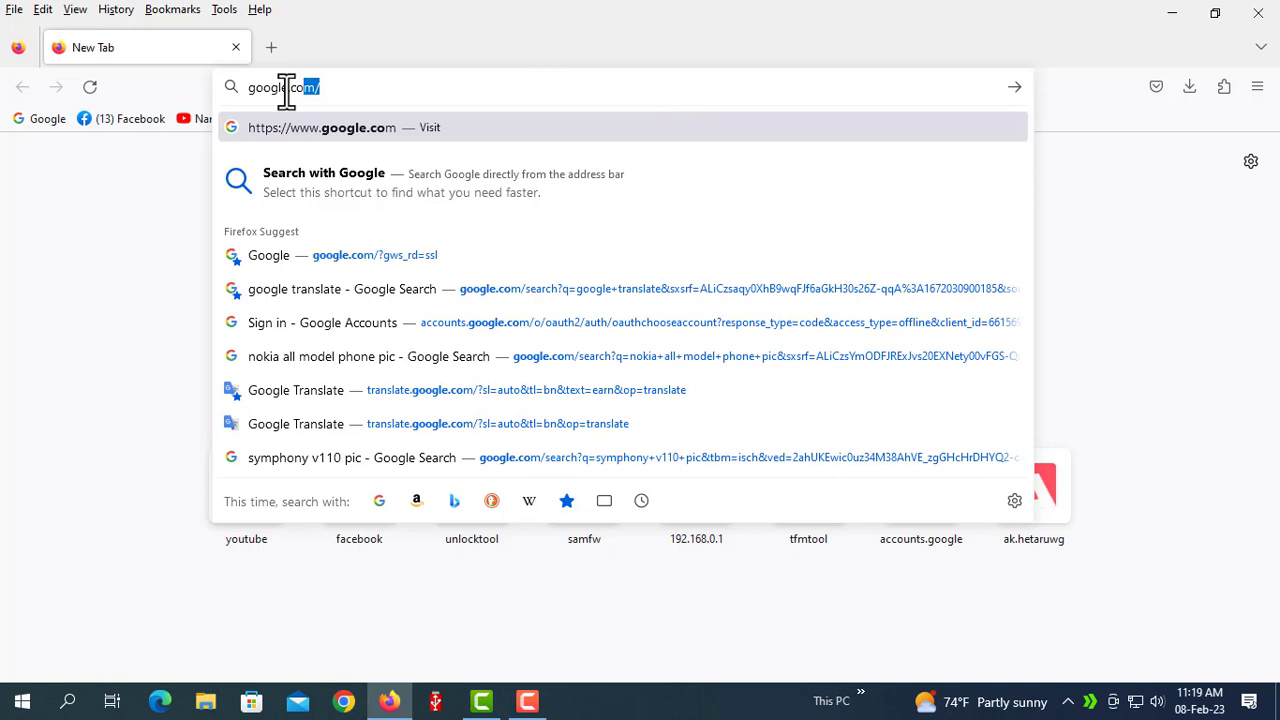
Load the Google homepage at google.com.
key("Return")
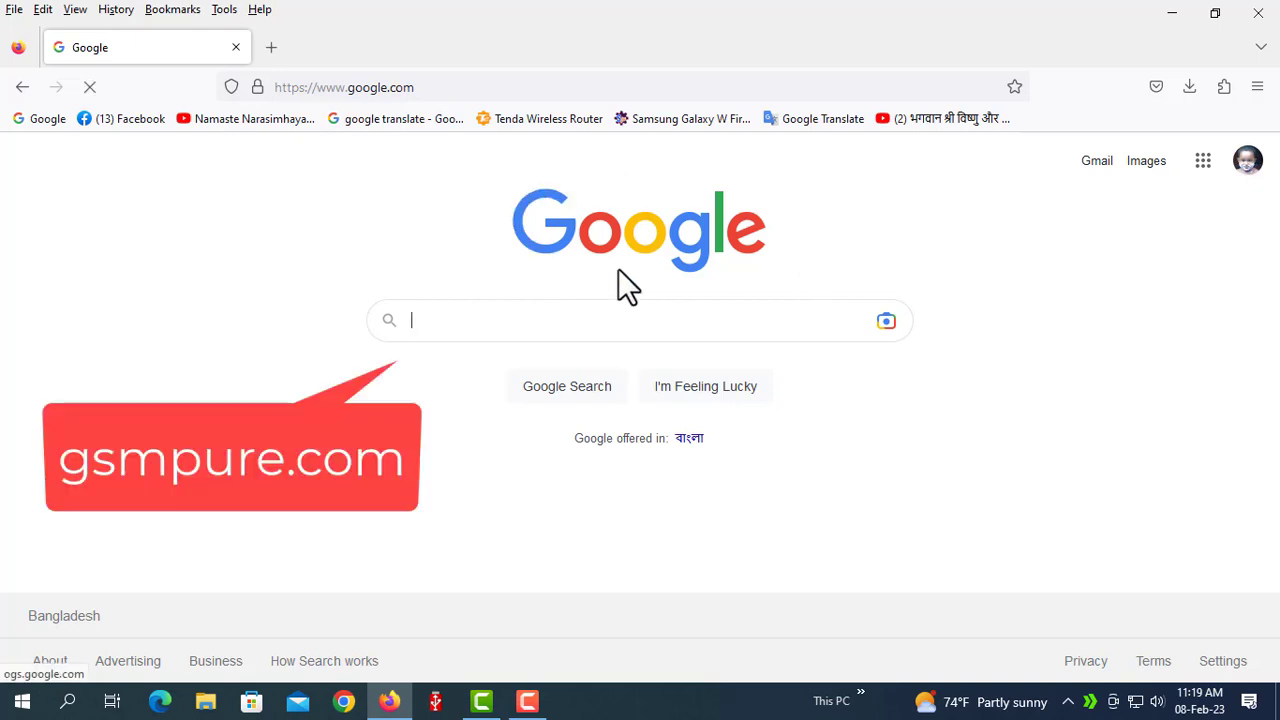
Search Google for gsmpure.com.
left_click(491, 314)
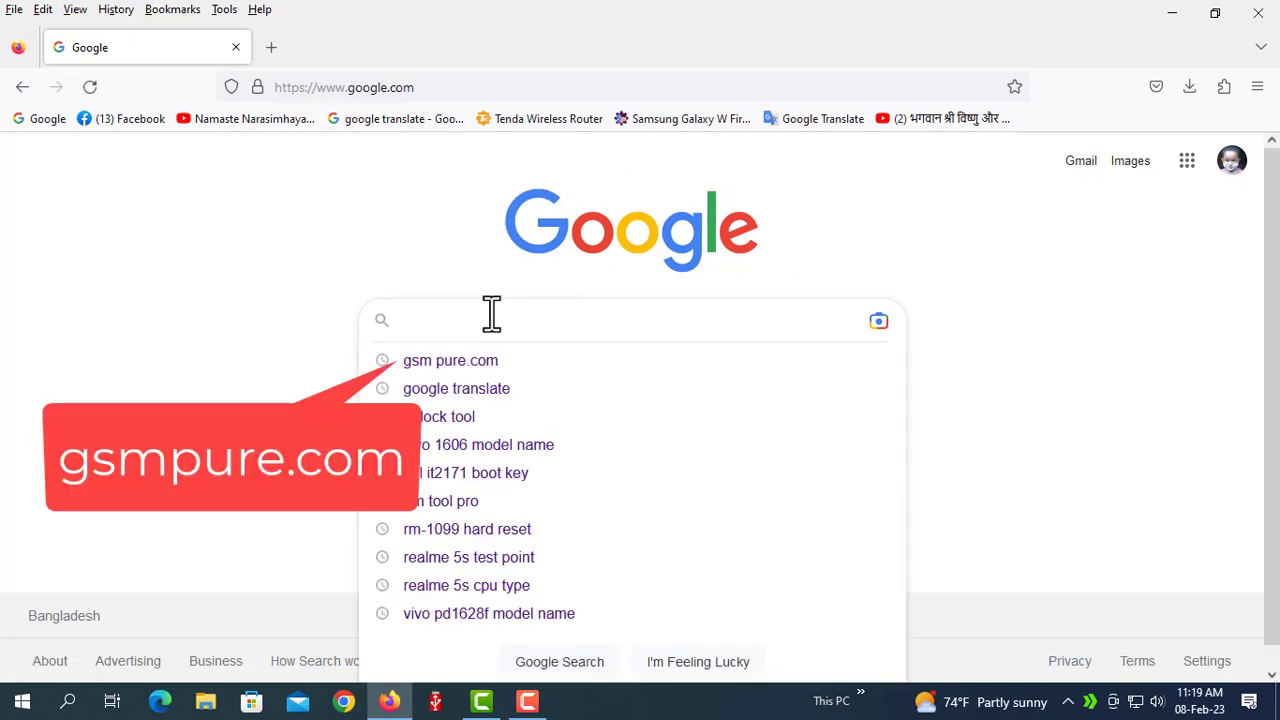
type("gsm")
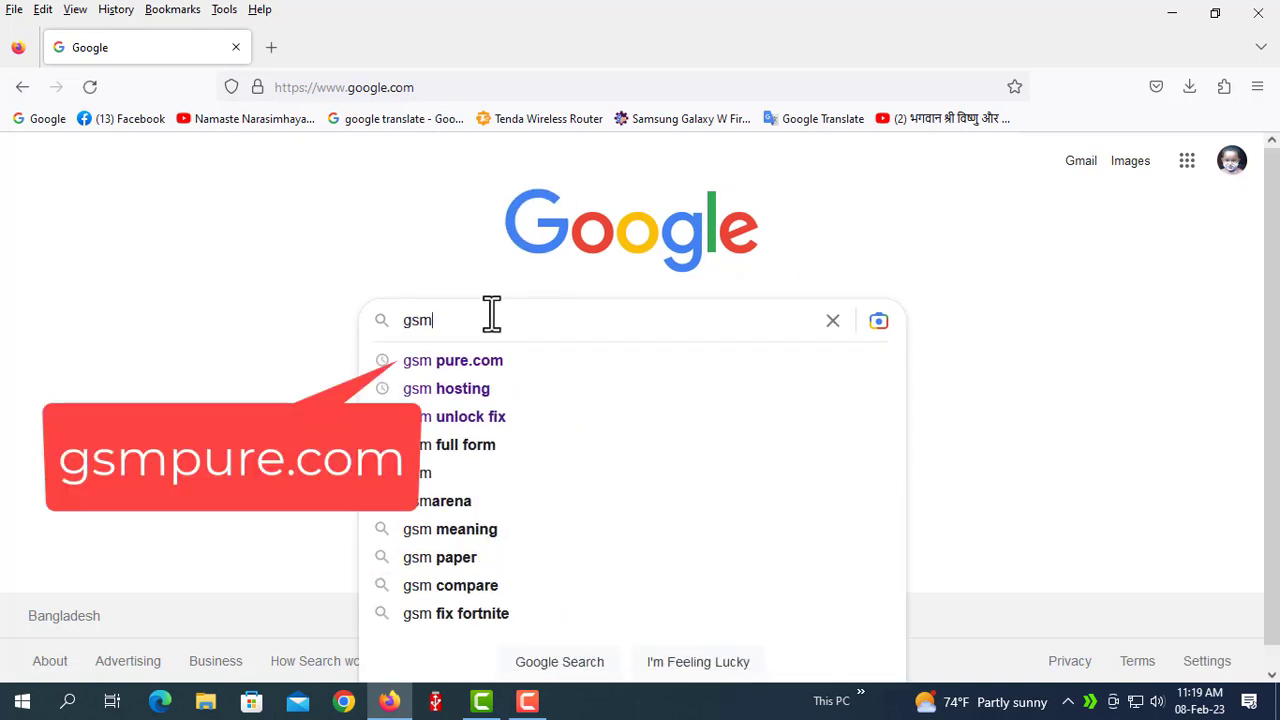
key("BackSpace")
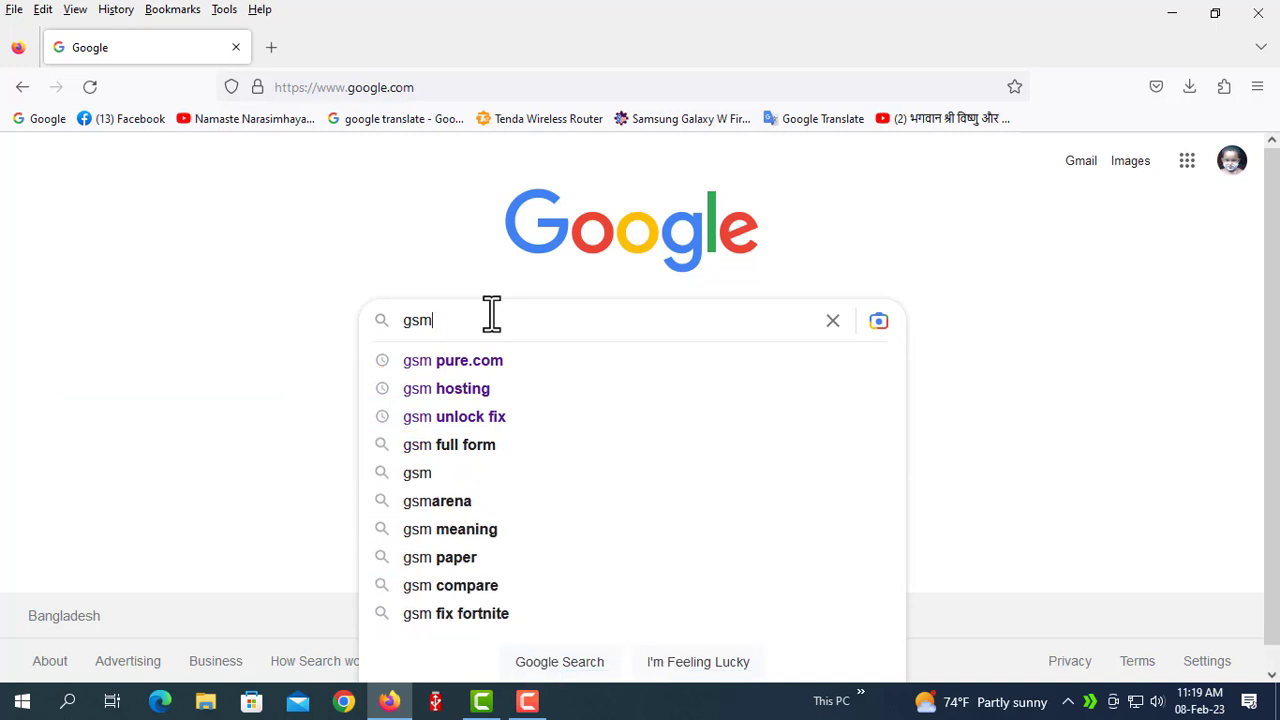
type("pur")
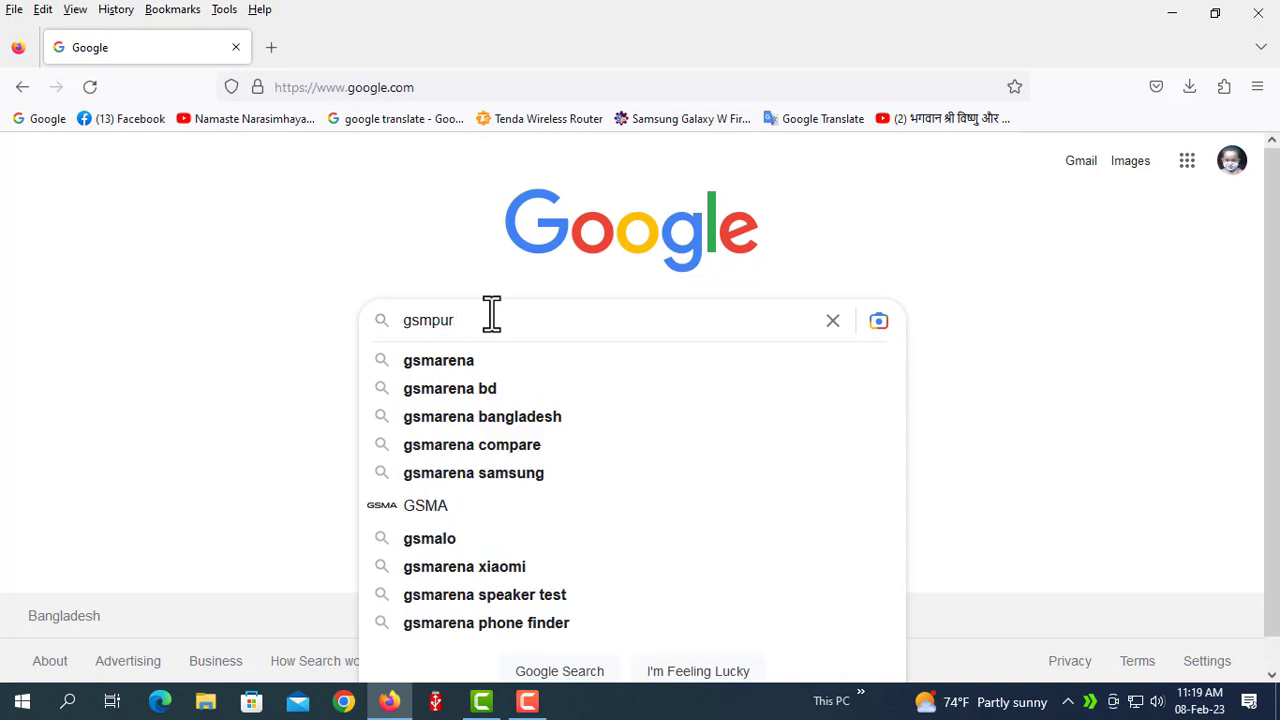
type("e.com")
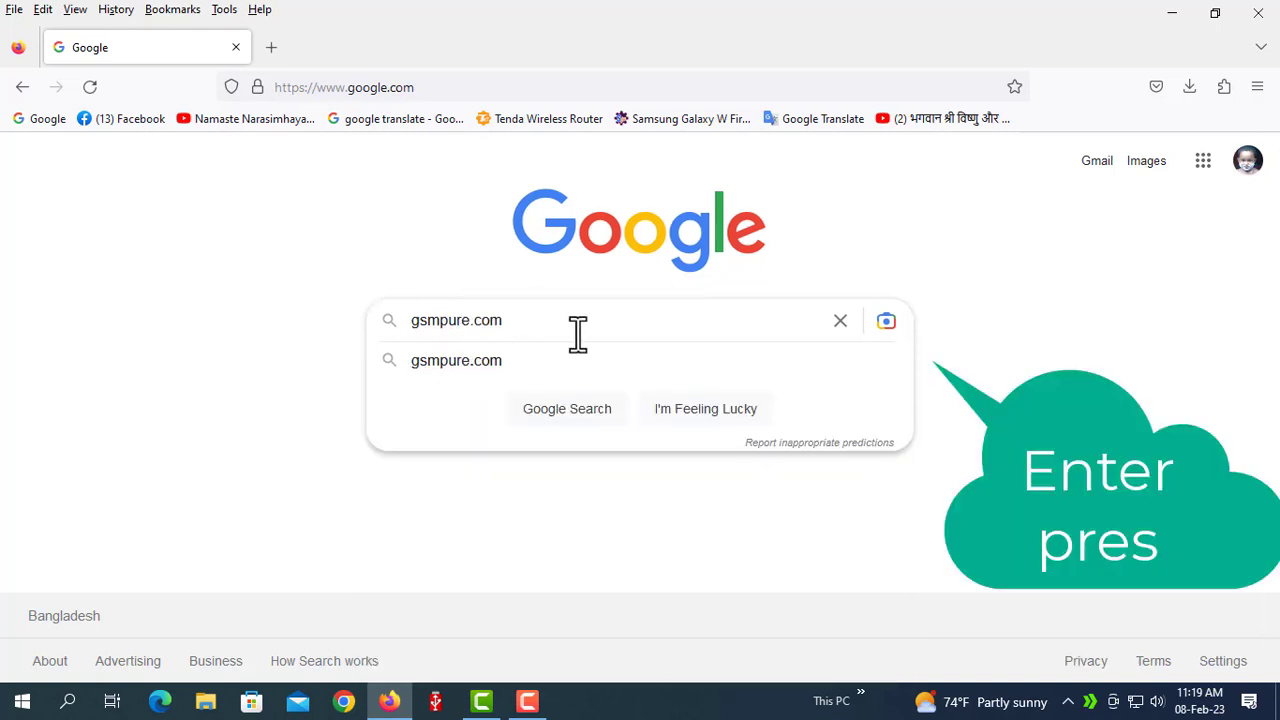
key("Return")
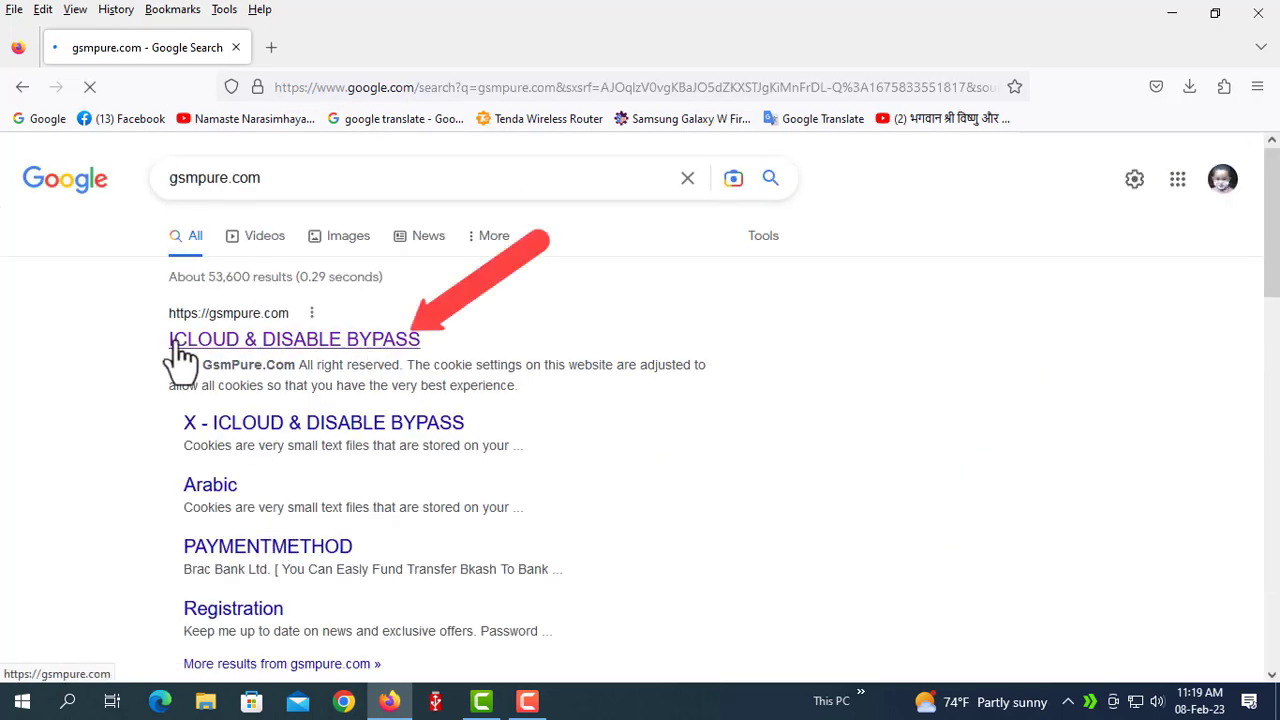
Open the gsmpure.com 'ICLOUD & DISABLE BYPASS' top result.
left_click(320, 345)
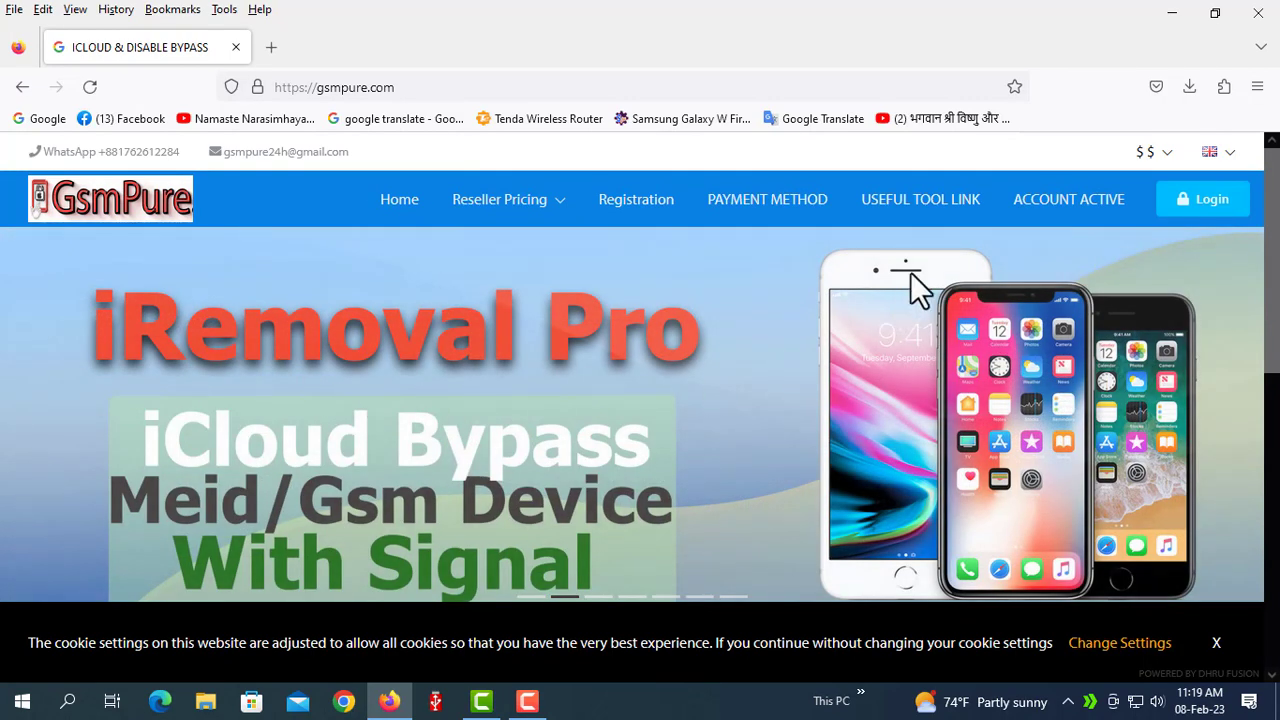
Close the Login popup and go to the Registration page from the top menu.
left_click(1200, 210)
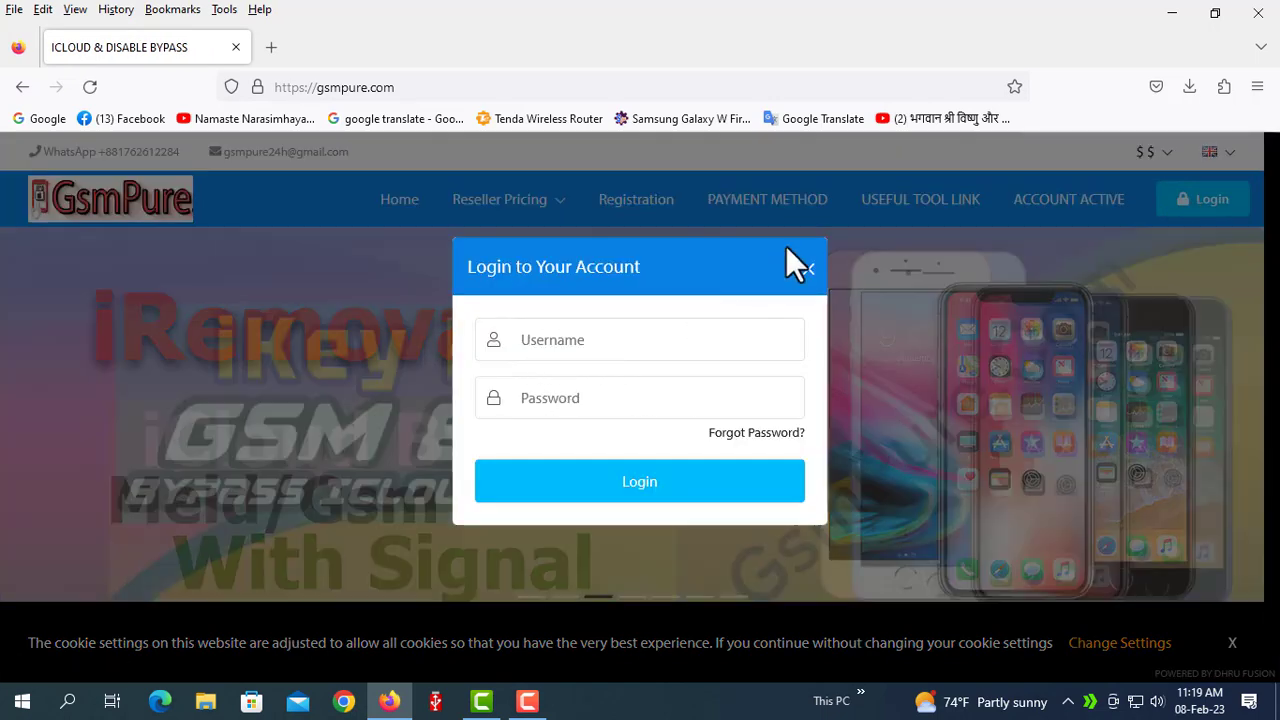
left_click(805, 272)
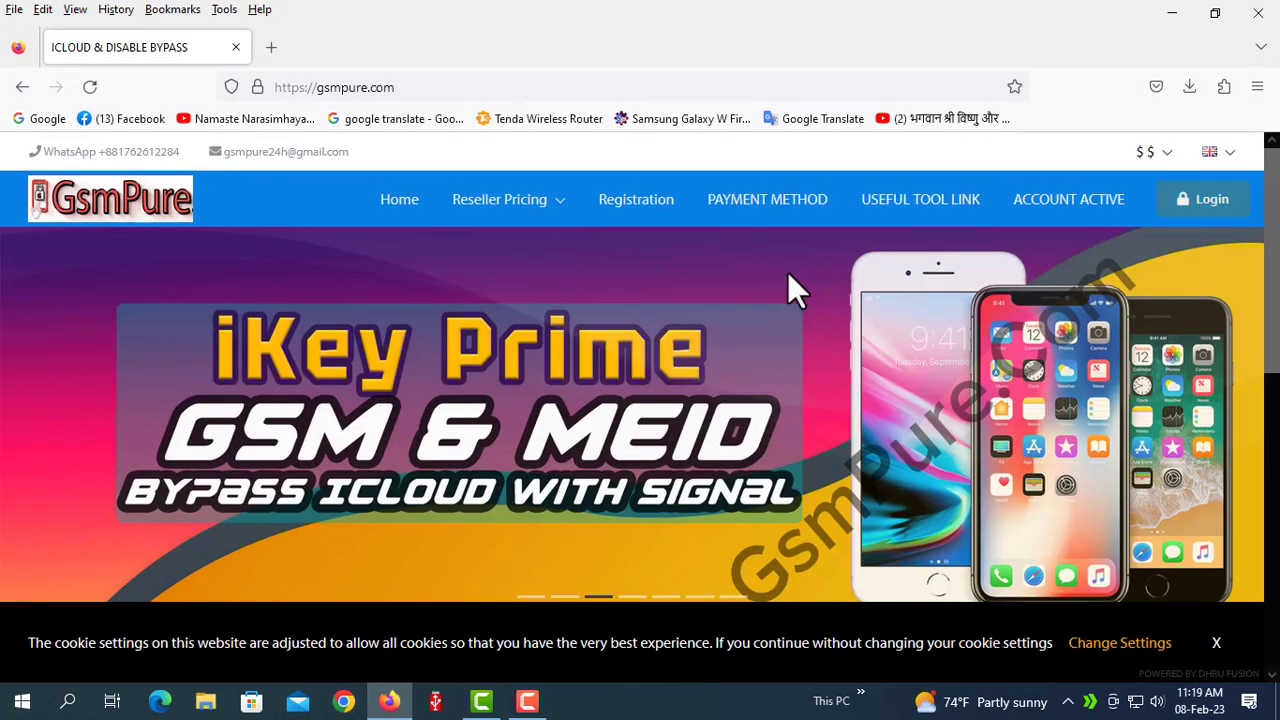
left_click(640, 212)
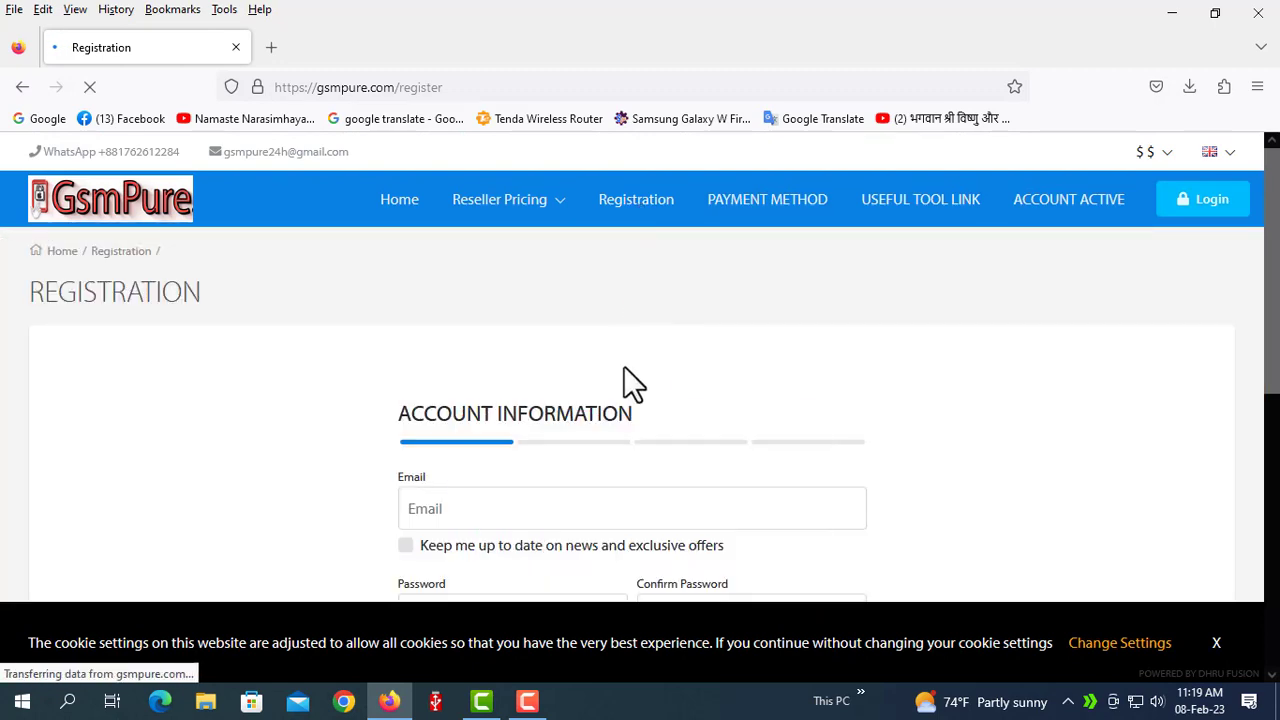
Enter the account's e-mail address in the Email field, fixing a typo.
scroll(636, 375, "down", 1)
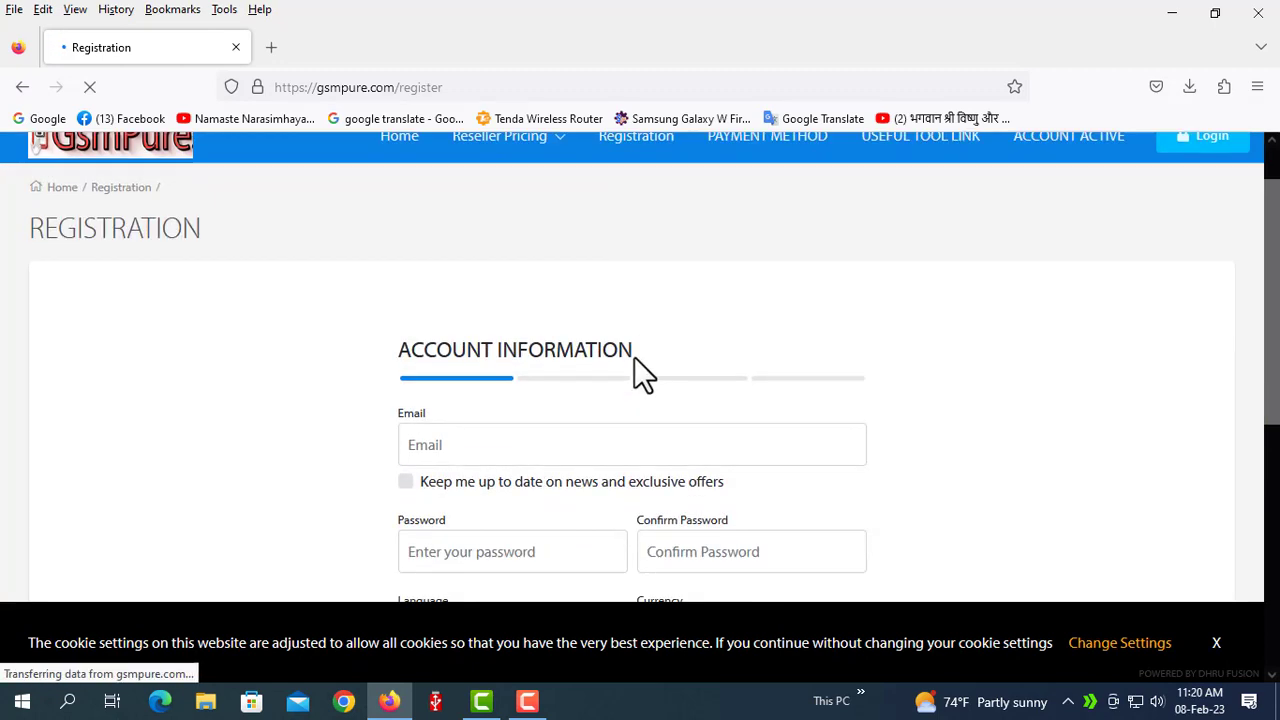
left_click(455, 440)
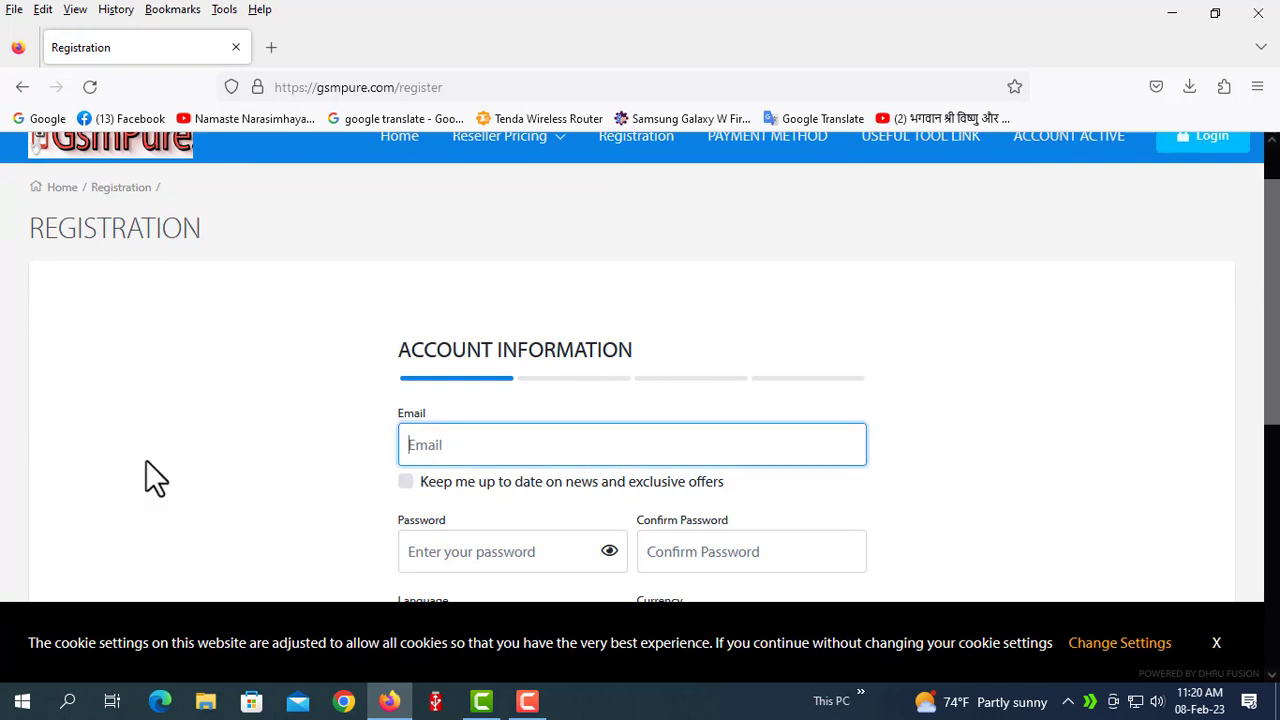
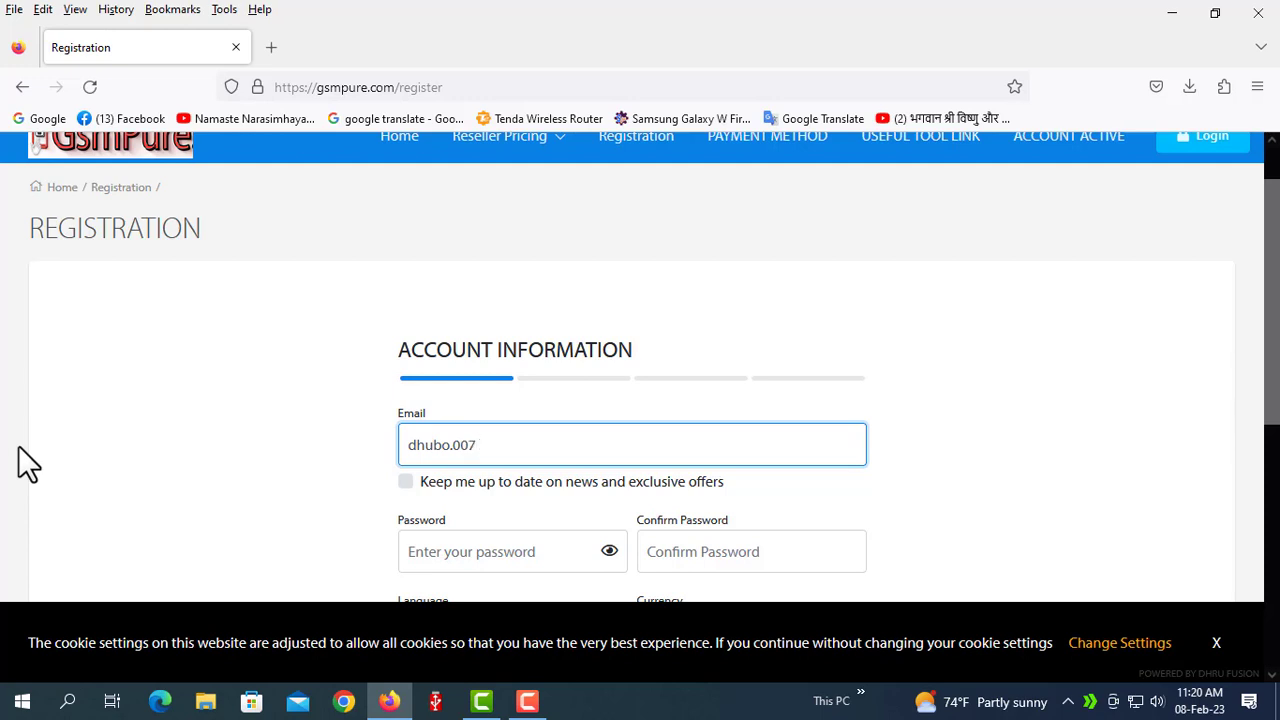
scroll(376, 418, "down", 1)
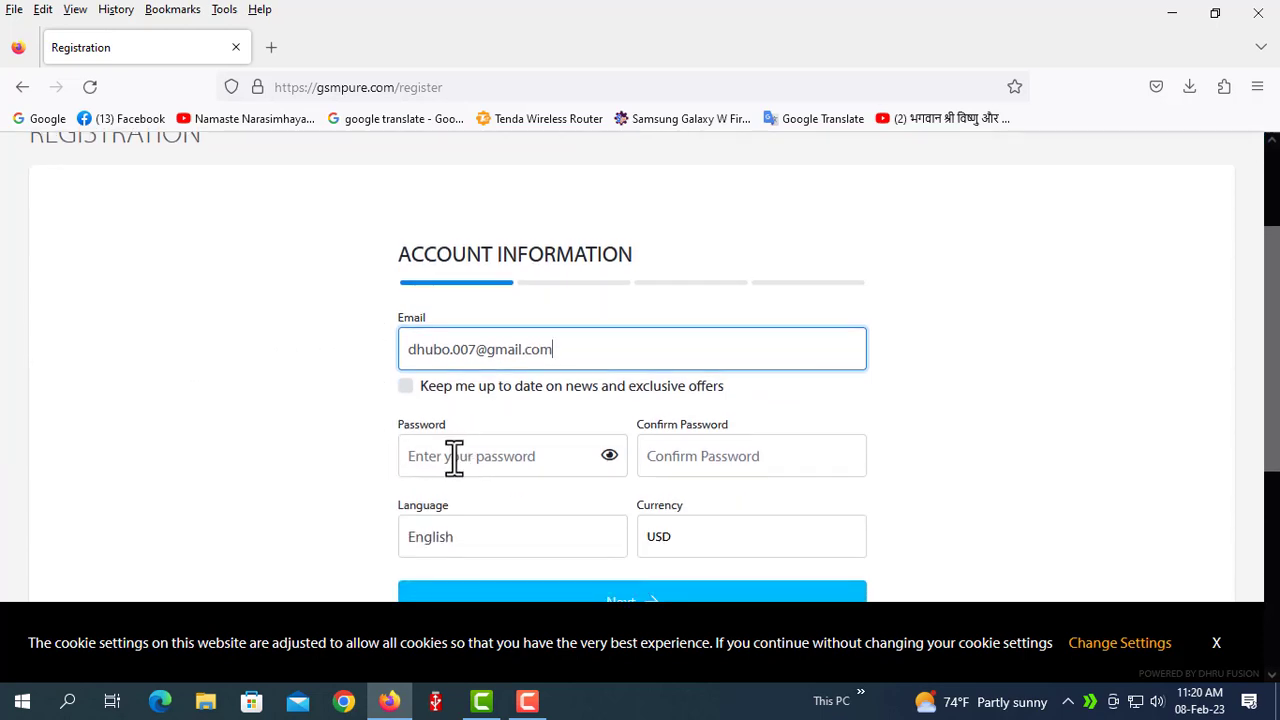
Tick 'Keep me up to date' to receive news and exclusive offers.
left_click(455, 457)
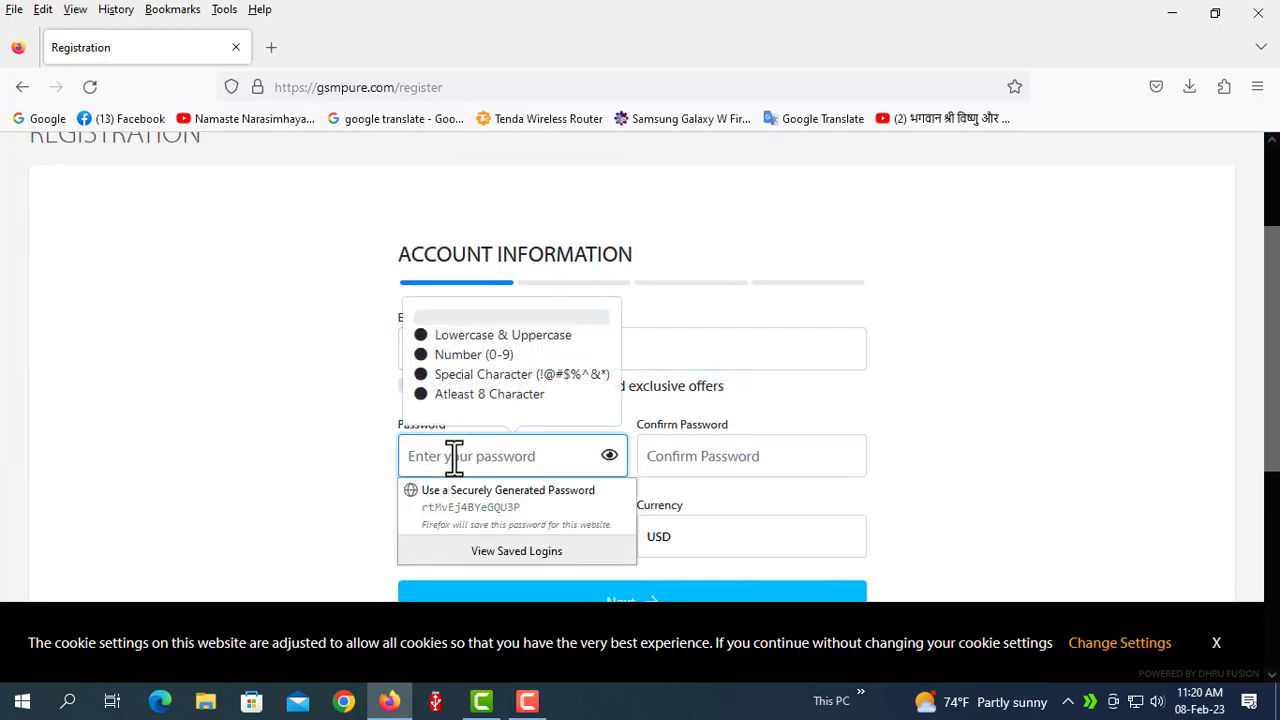
left_click(323, 448)
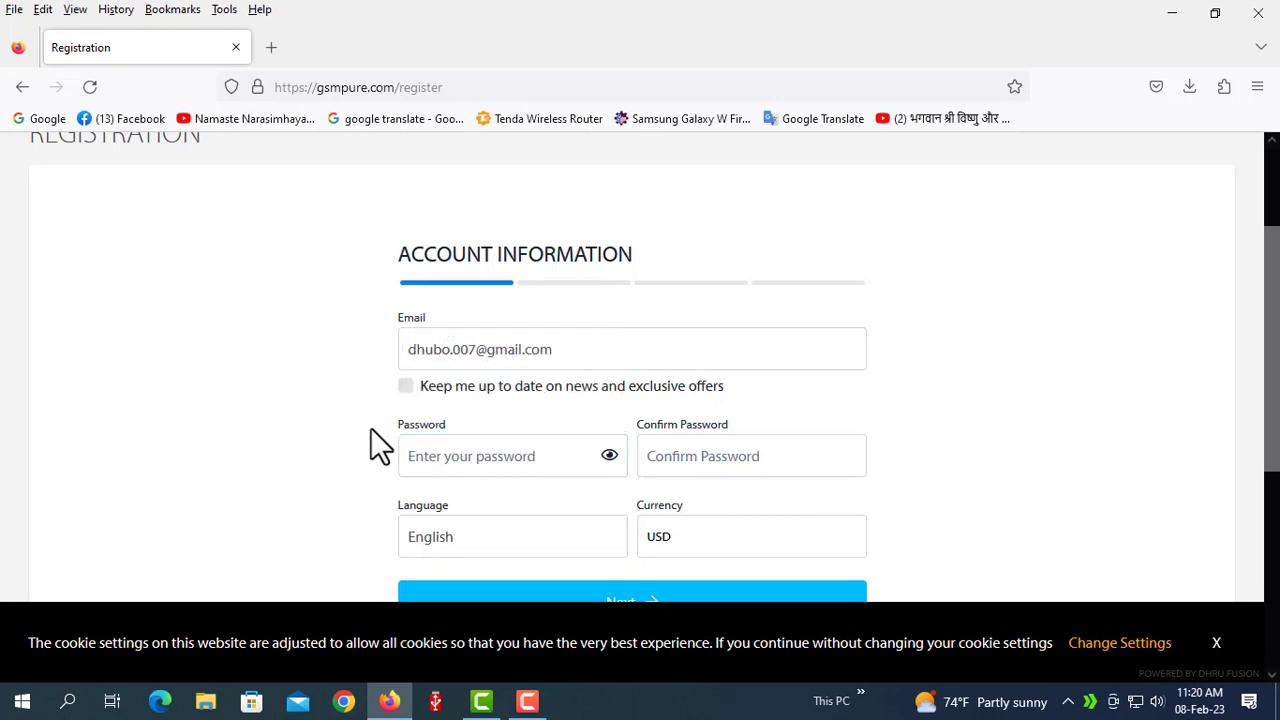
left_click(405, 386)
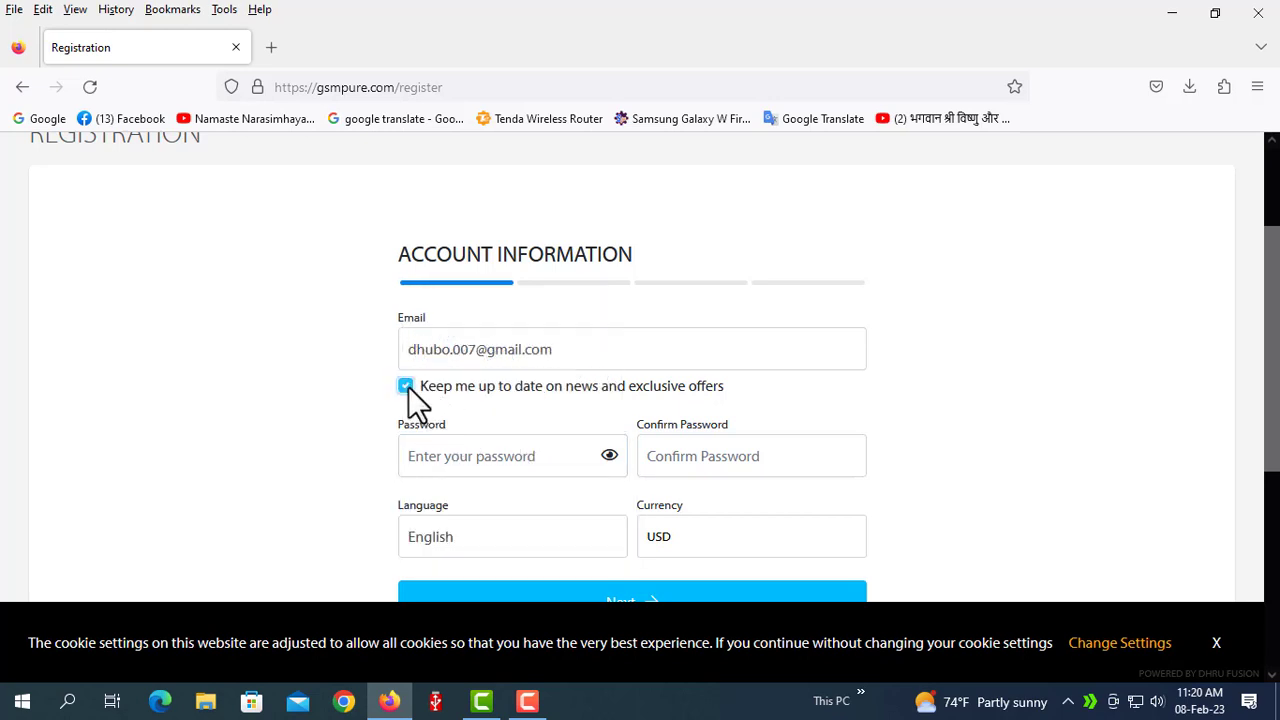
Type the account password in Password and again in Confirm Password.
left_click(459, 455)
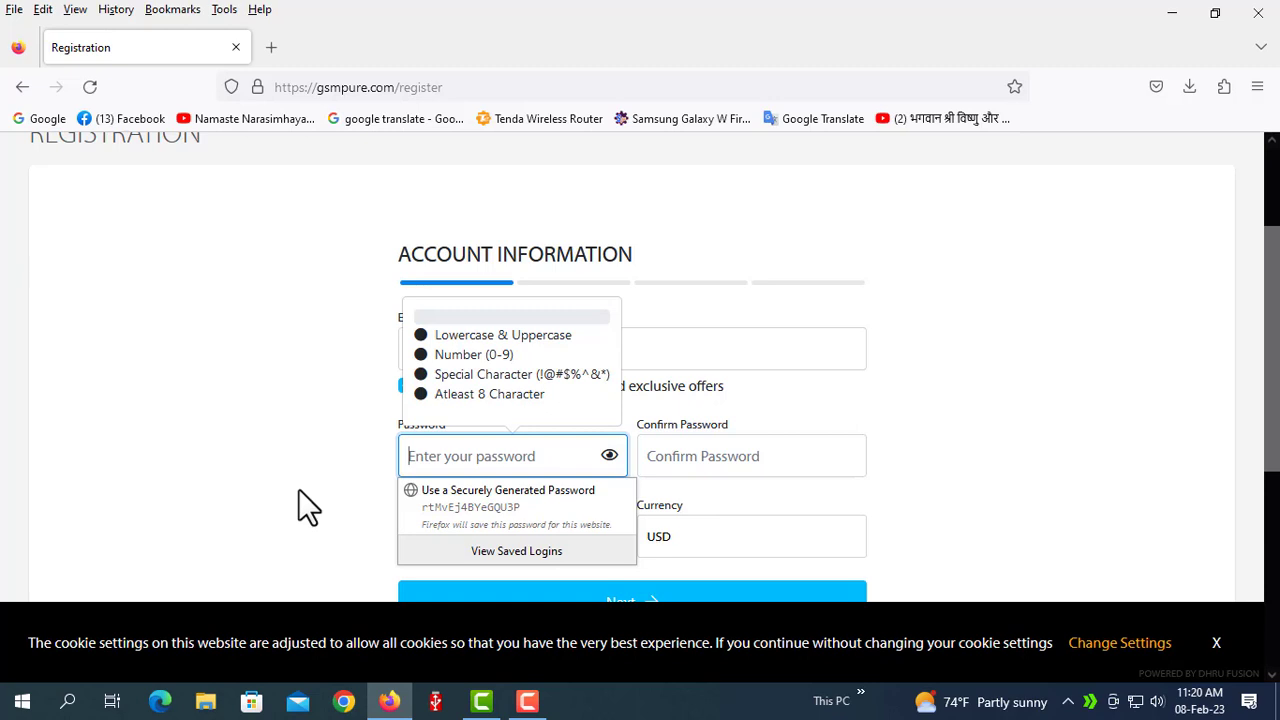
type("1234")
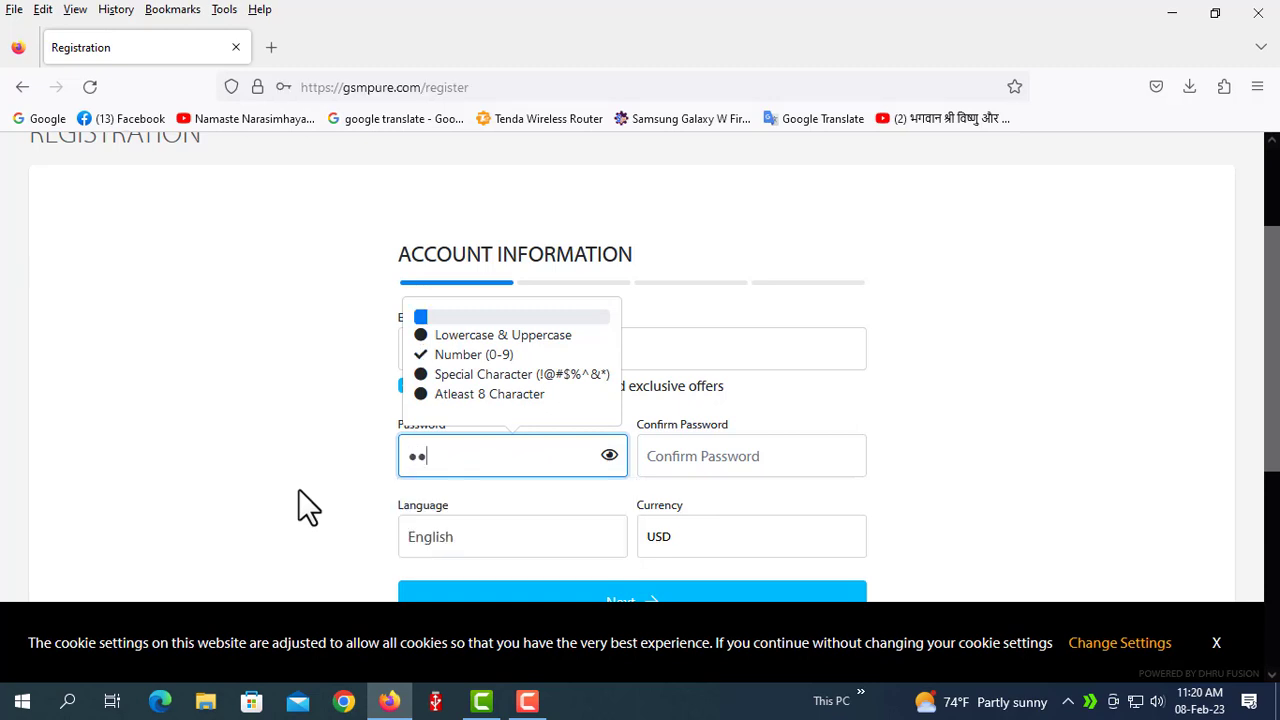
type("56Aa")
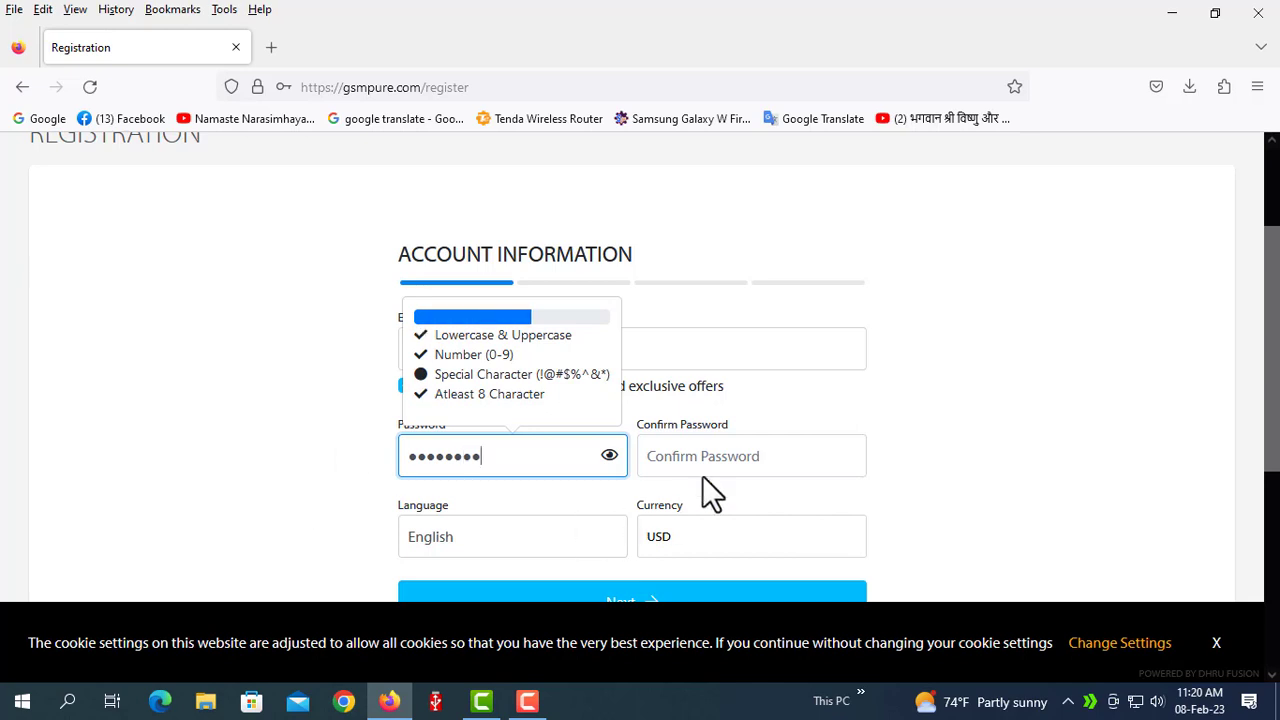
left_click(722, 448)
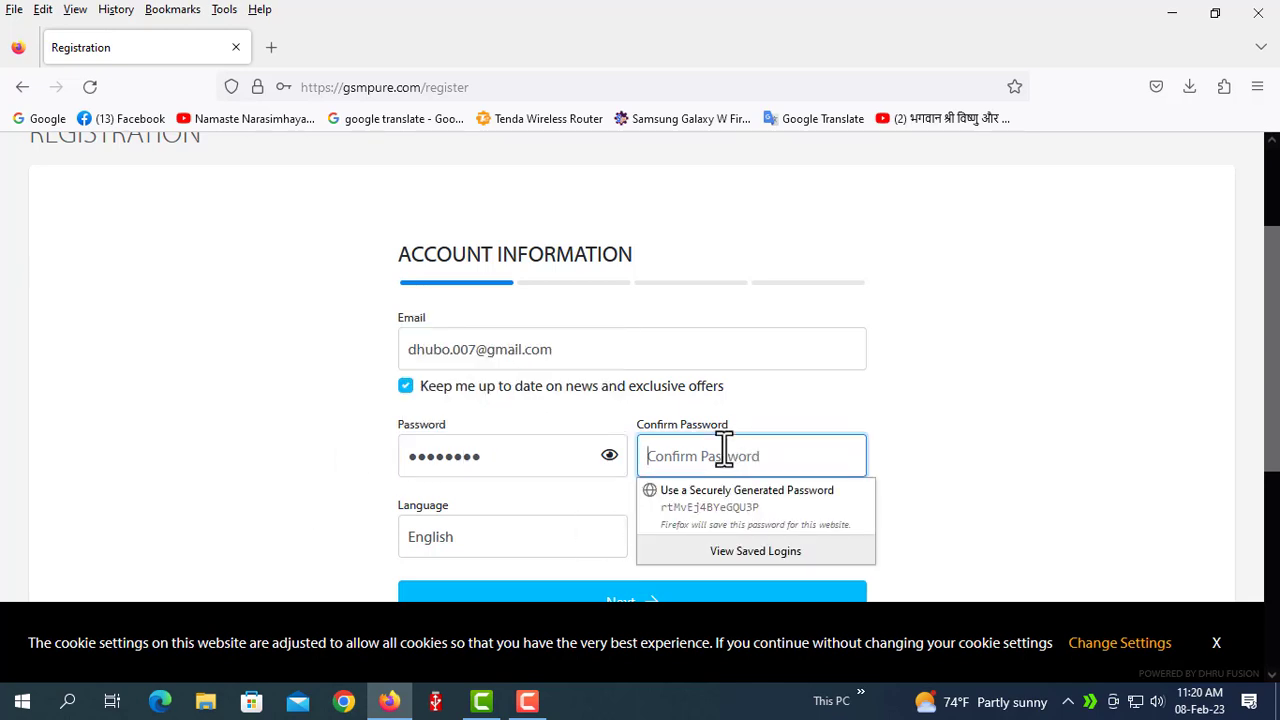
type("12345")
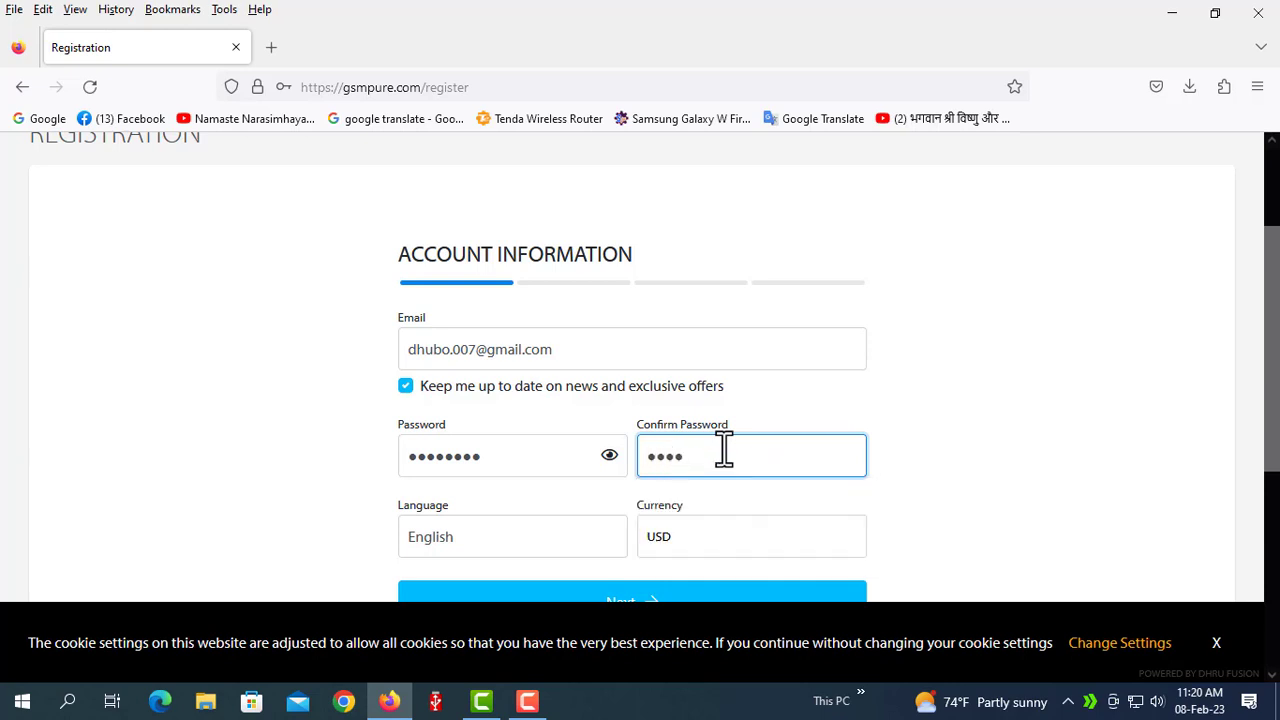
type("678")
scroll(505, 515, "down", 2)
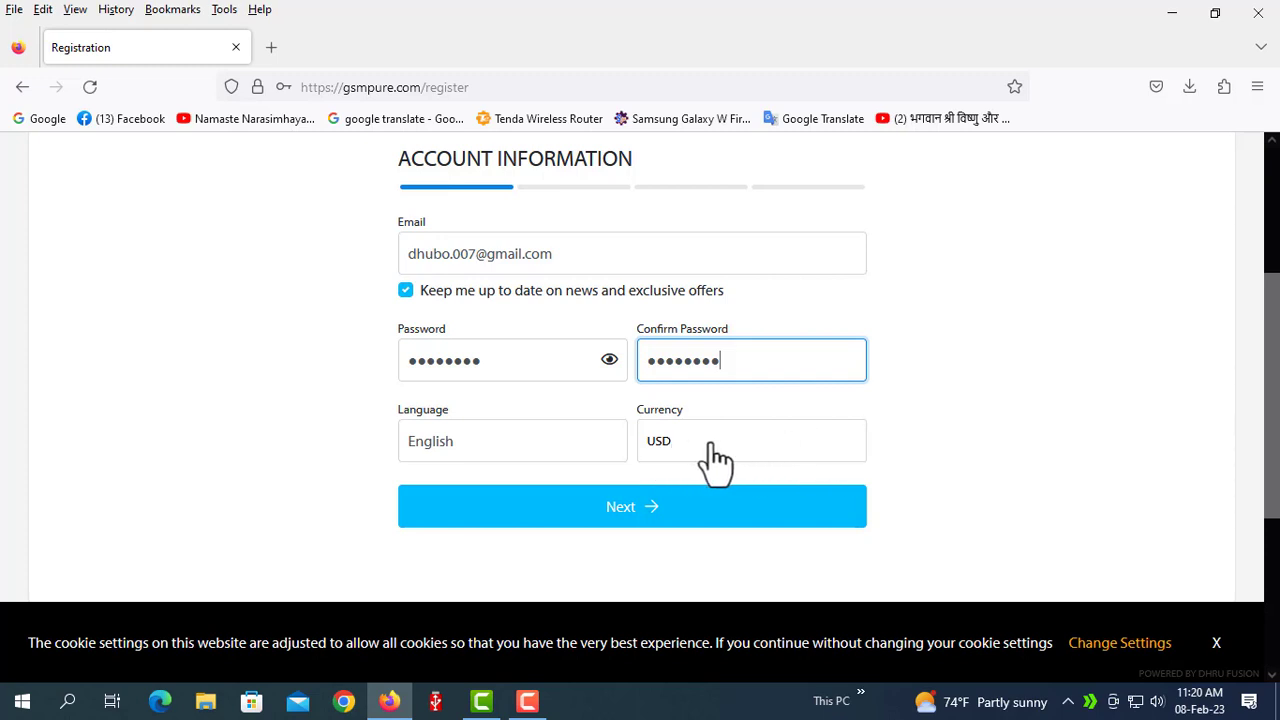
Switch Currency to BDT and back to USD, then continue to Billing Information.
left_click(696, 446)
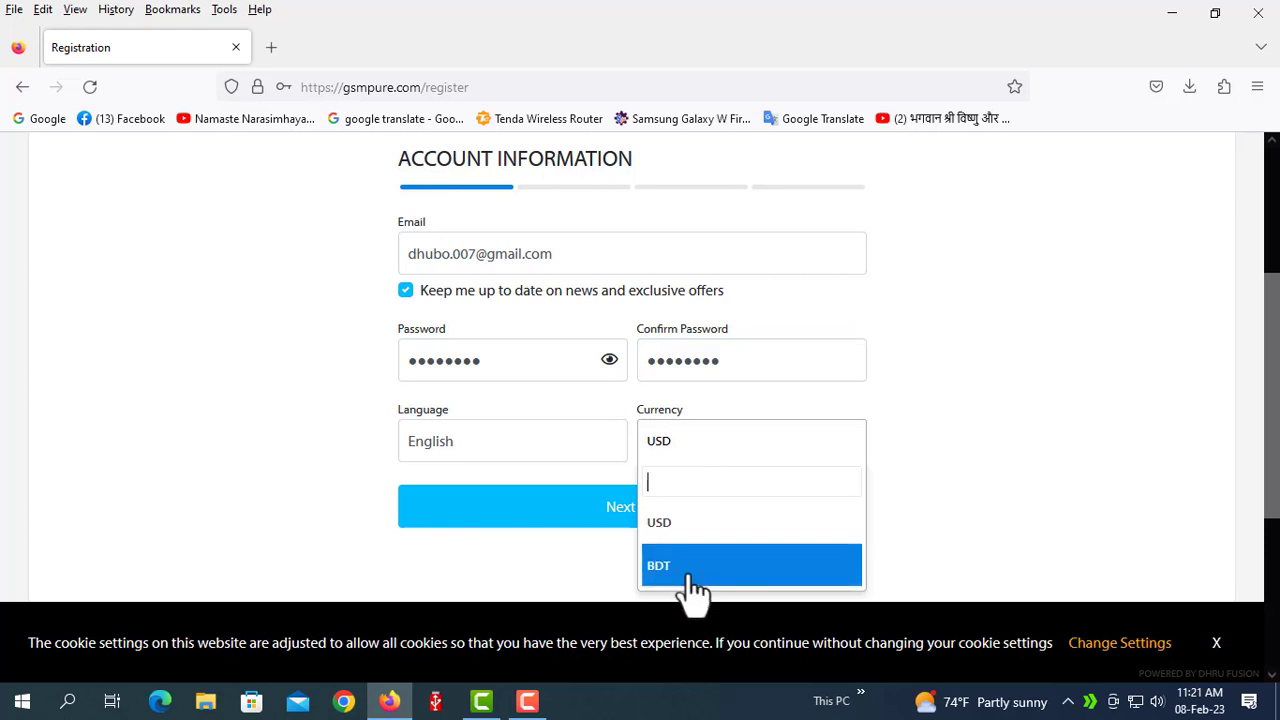
left_click(686, 566)
left_click(712, 452)
left_click(688, 527)
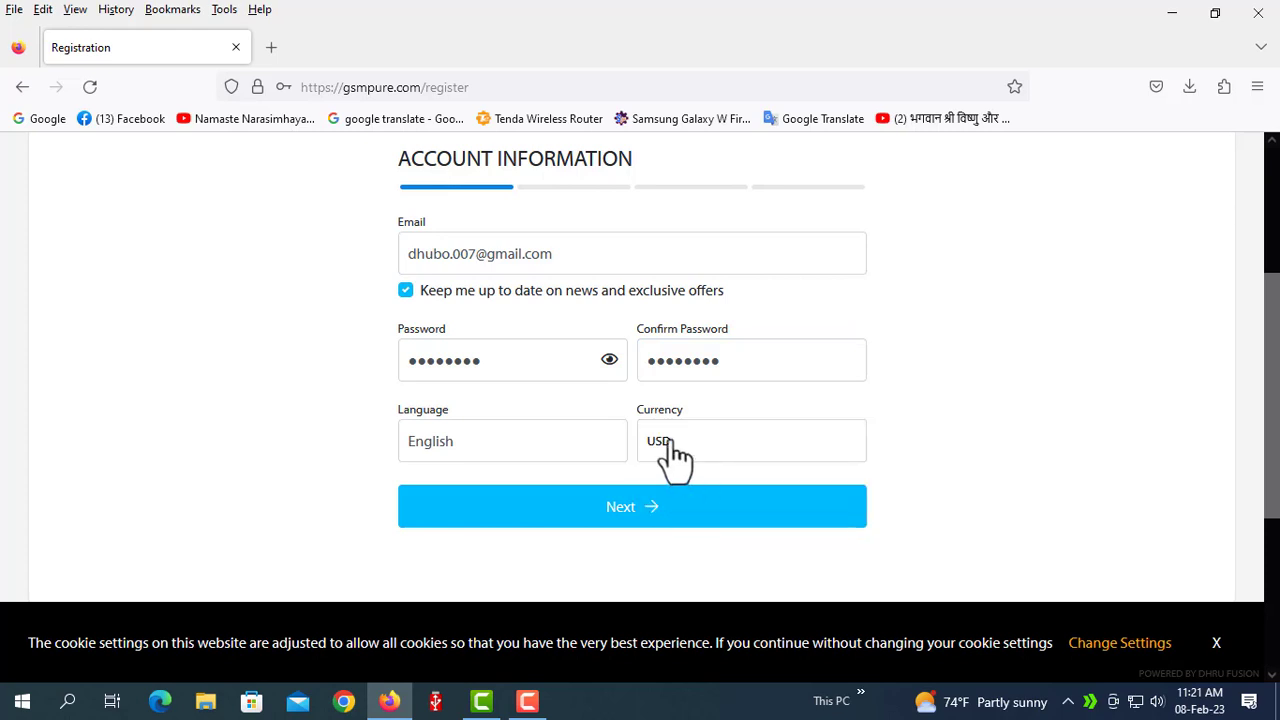
left_click(639, 506)
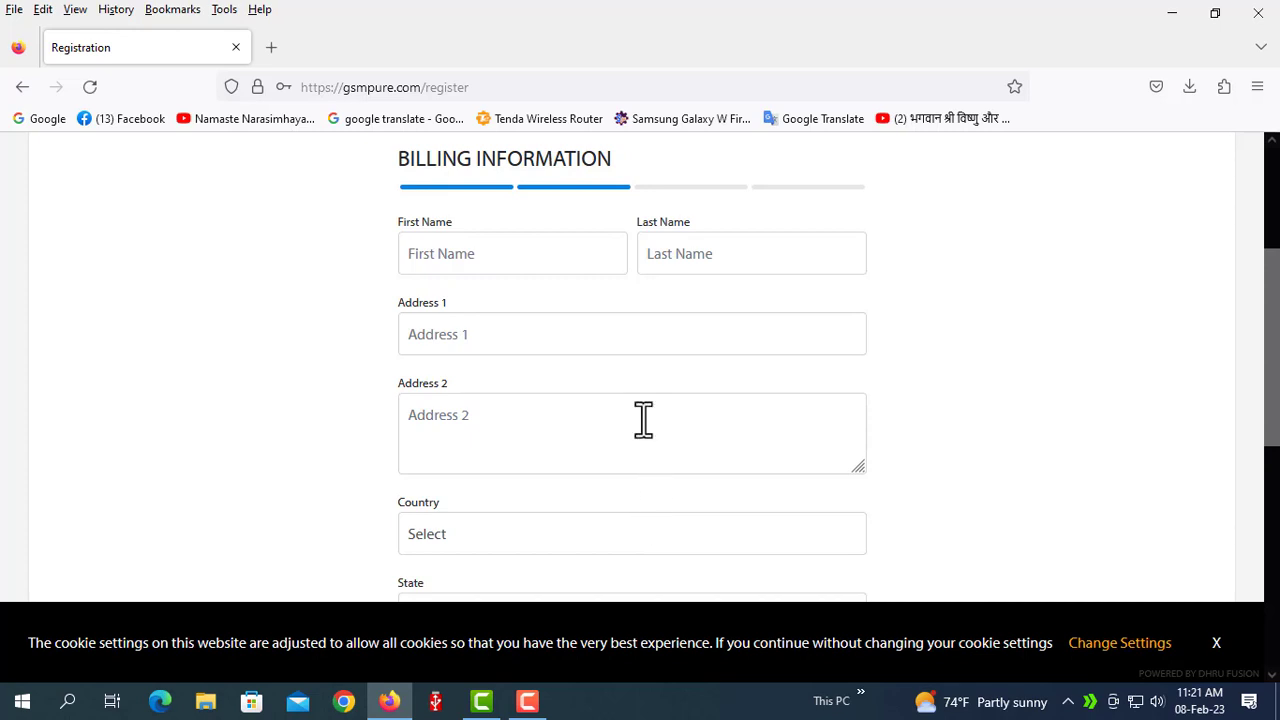
Enter the billing first name and last name.
left_click(432, 245)
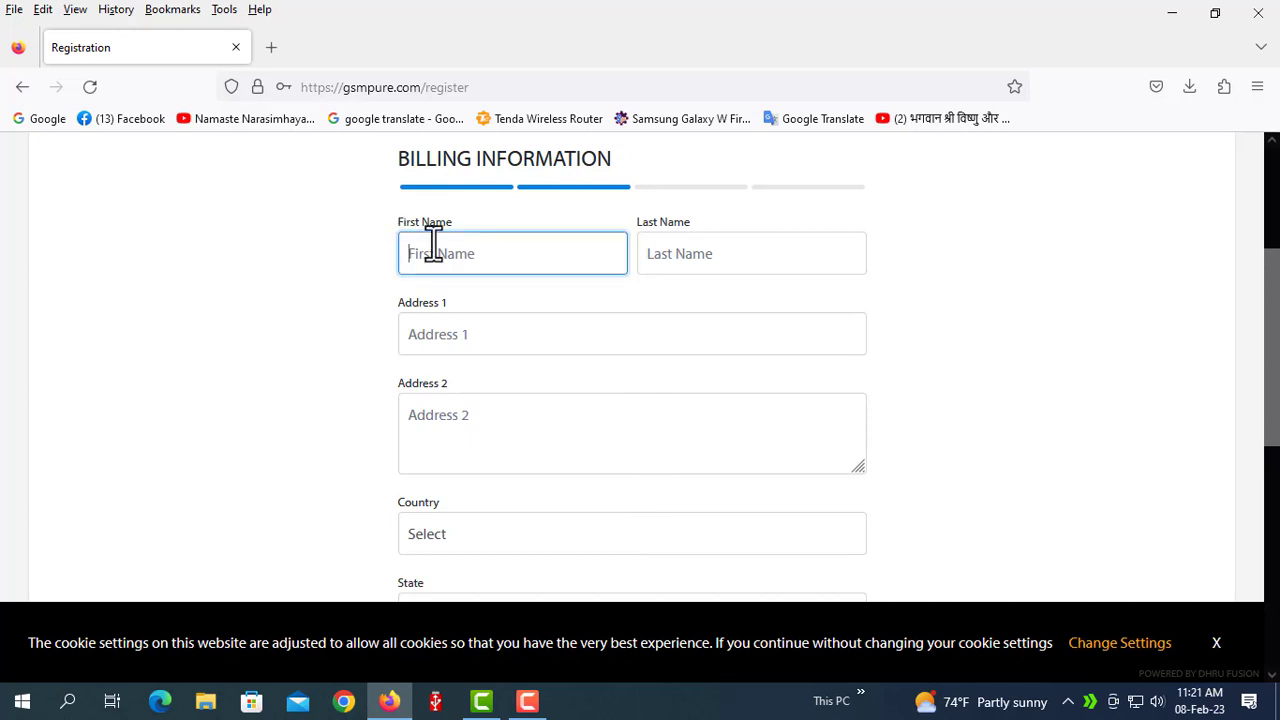
type("moto")
left_click(686, 257)
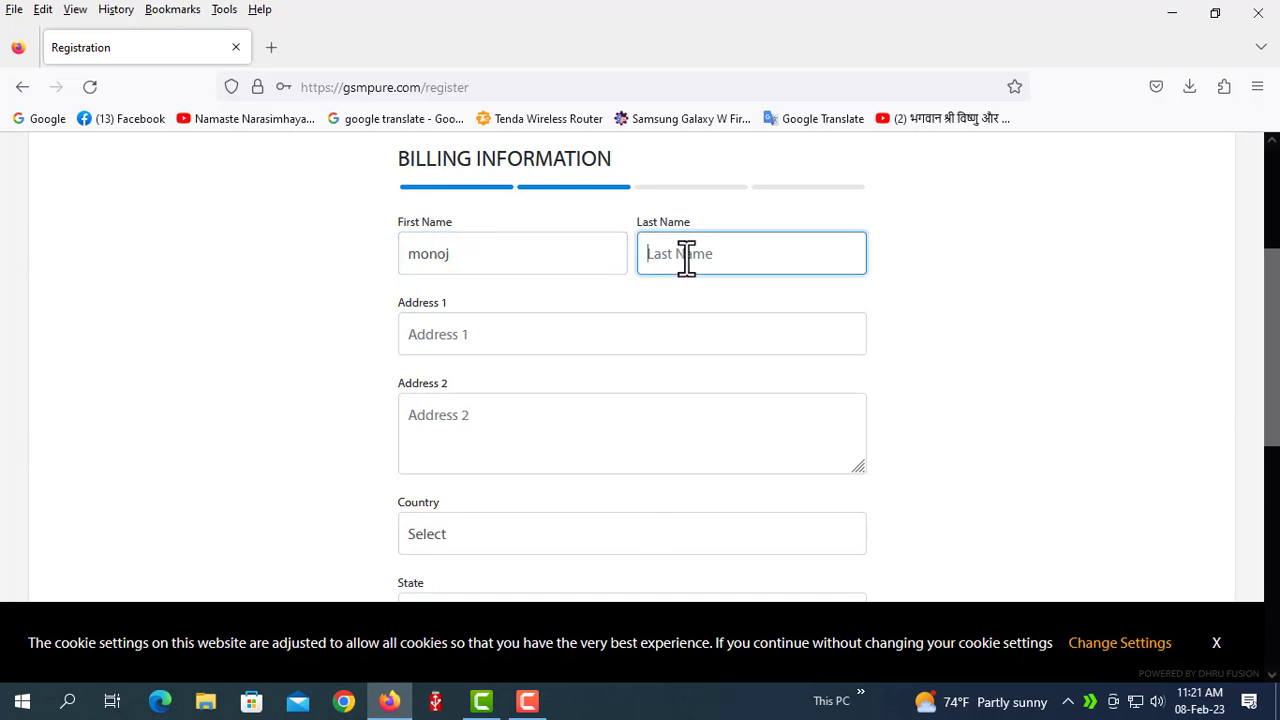
type("telecom")
Fill in the street address in both Address 1 and Address 2.
left_click(484, 339)
type("r")
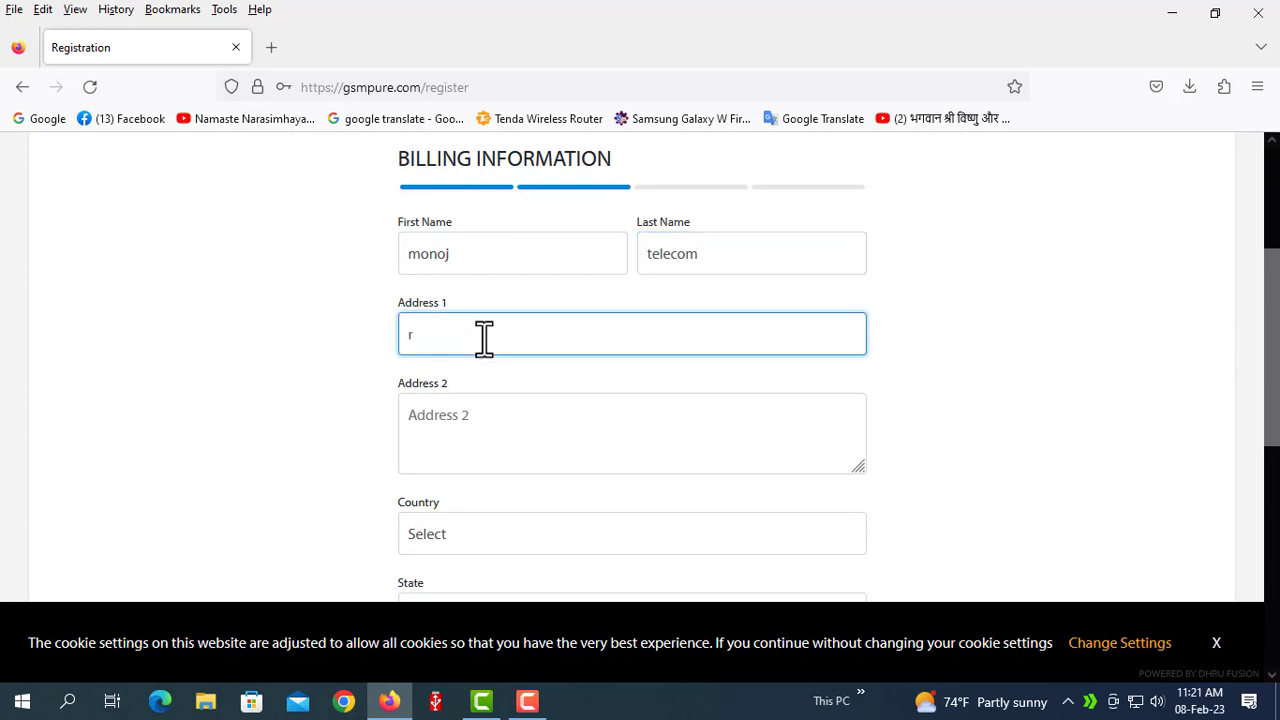
type("ajbari")
left_click(446, 410)
type("r")
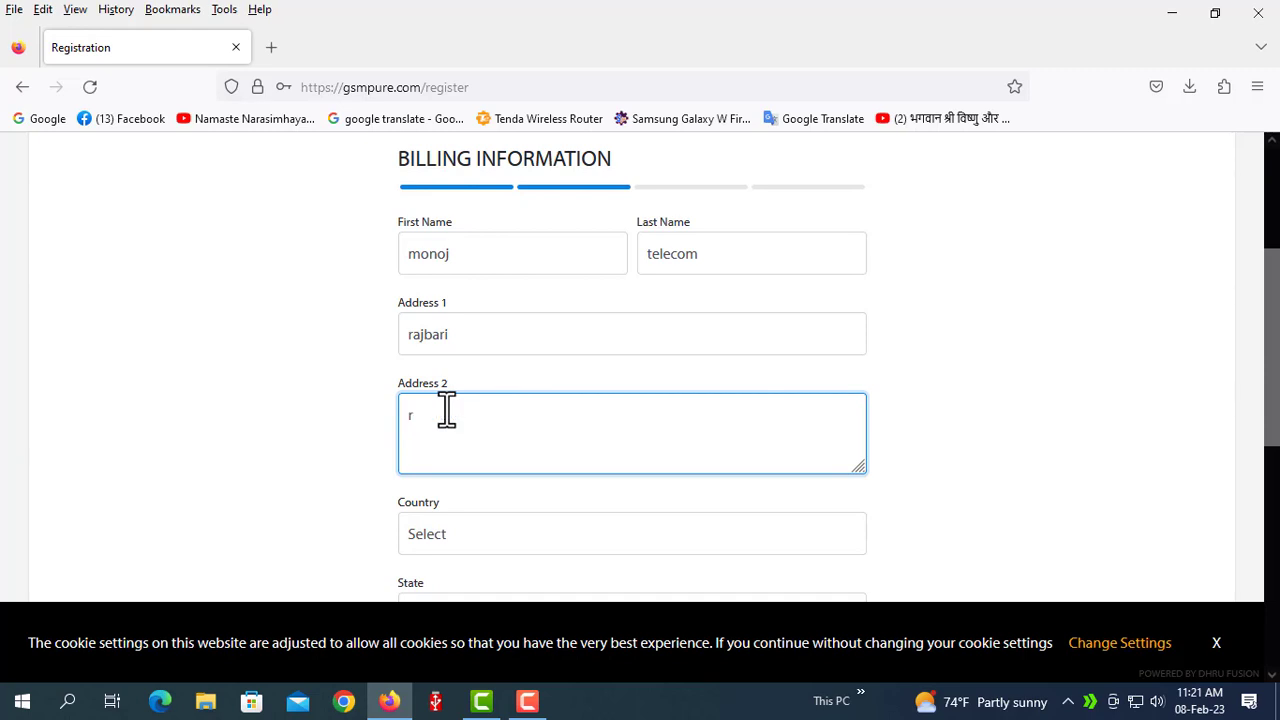
type("ajbari")
key("BackSpace")
scroll(591, 380, "down", 4)
Choose Bangladesh from the Country dropdown.
left_click(765, 345)
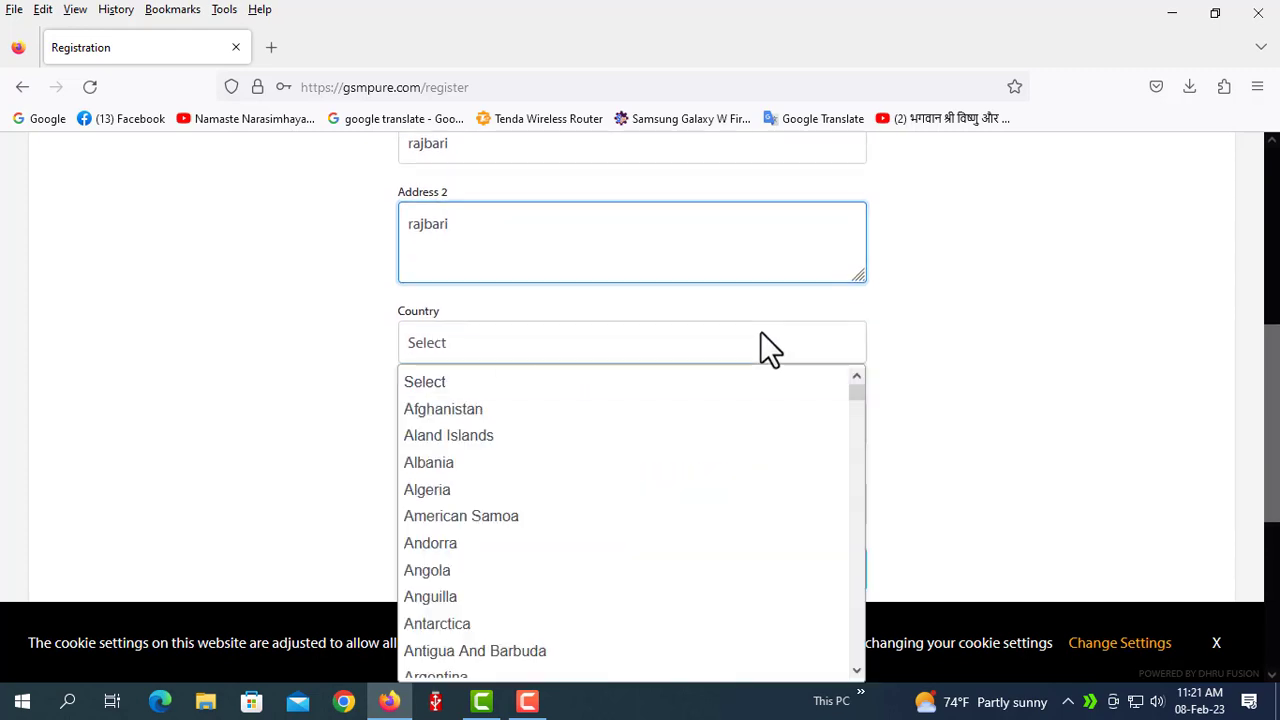
scroll(450, 550, "down", 8)
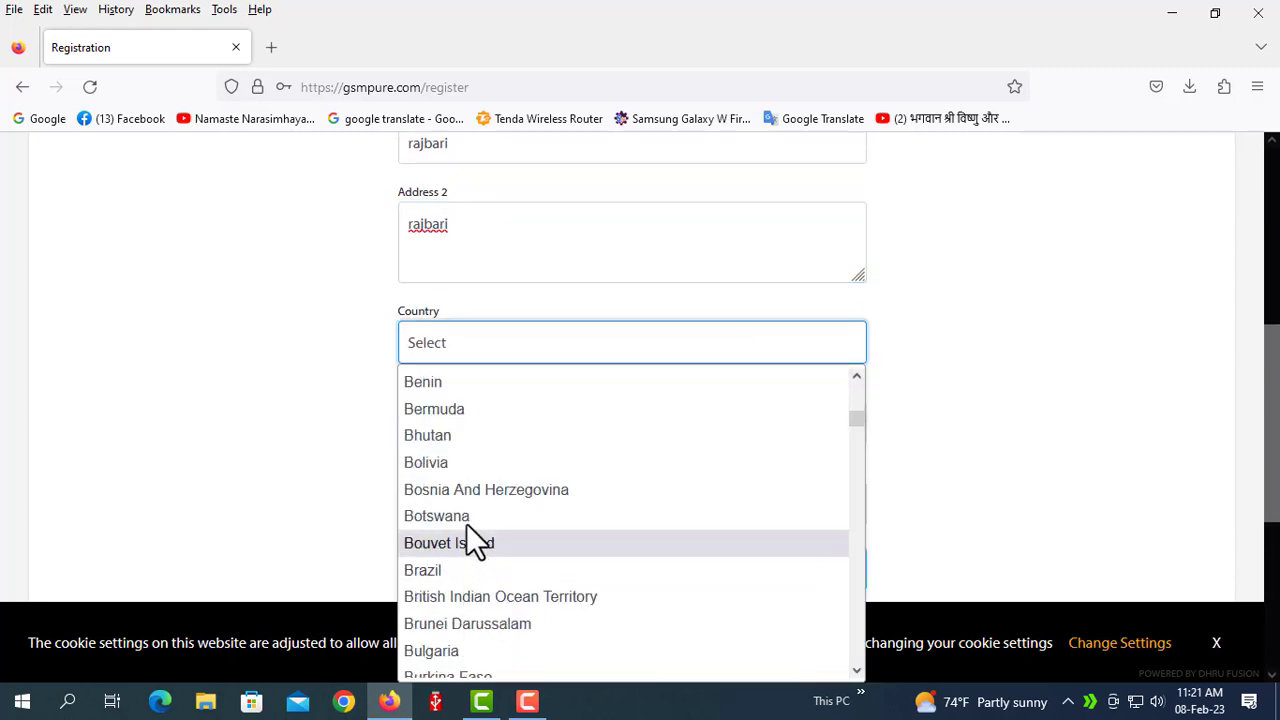
scroll(515, 495, "down", 3)
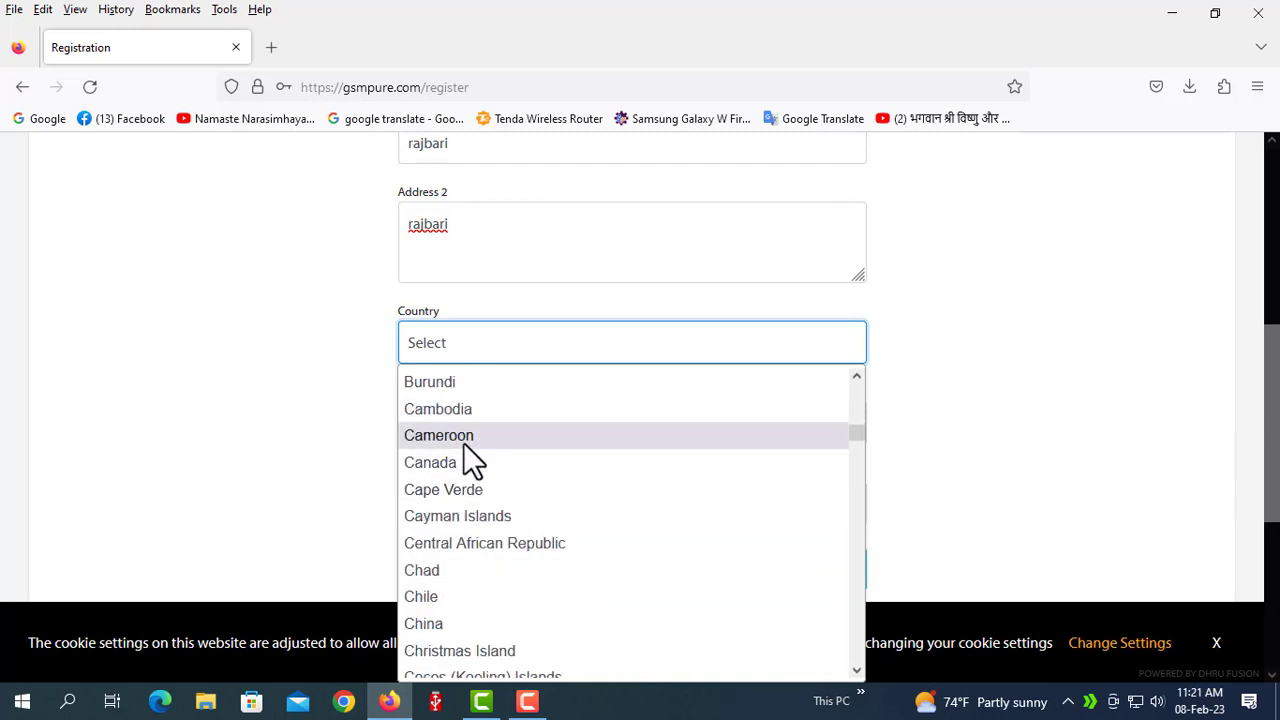
scroll(466, 440, "down", 2)
scroll(485, 462, "up", 4)
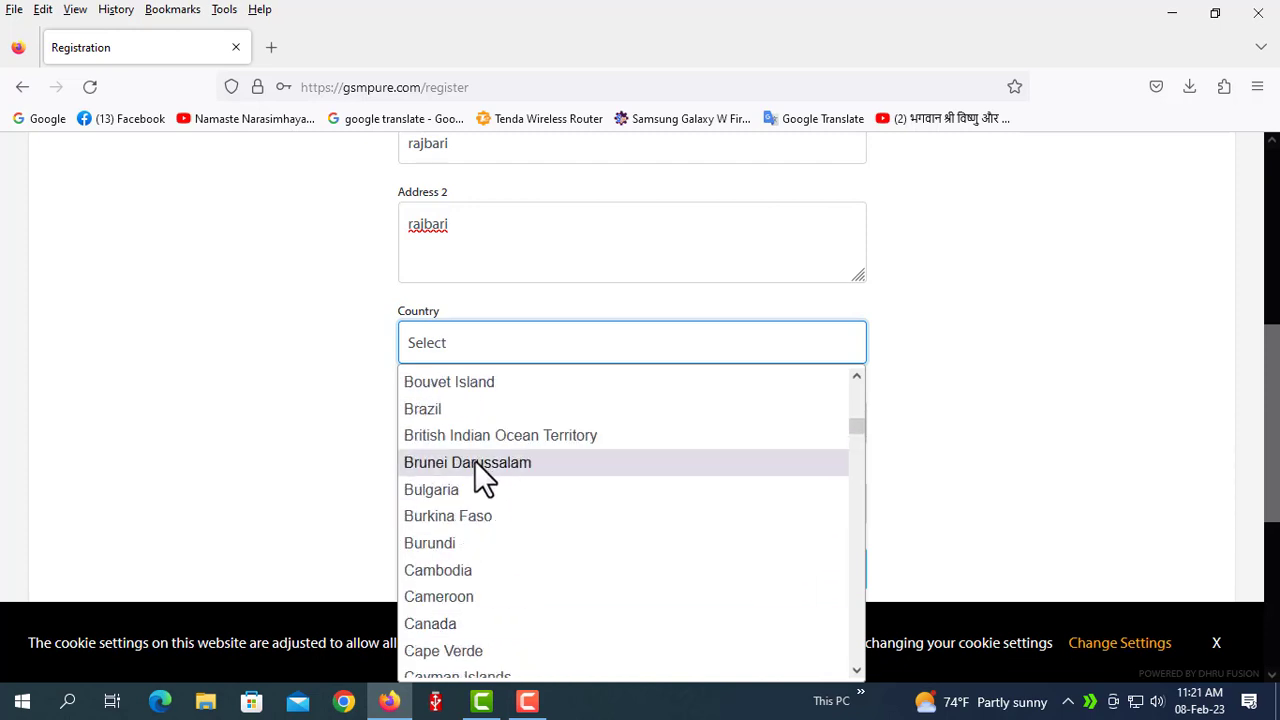
scroll(478, 465, "up", 2)
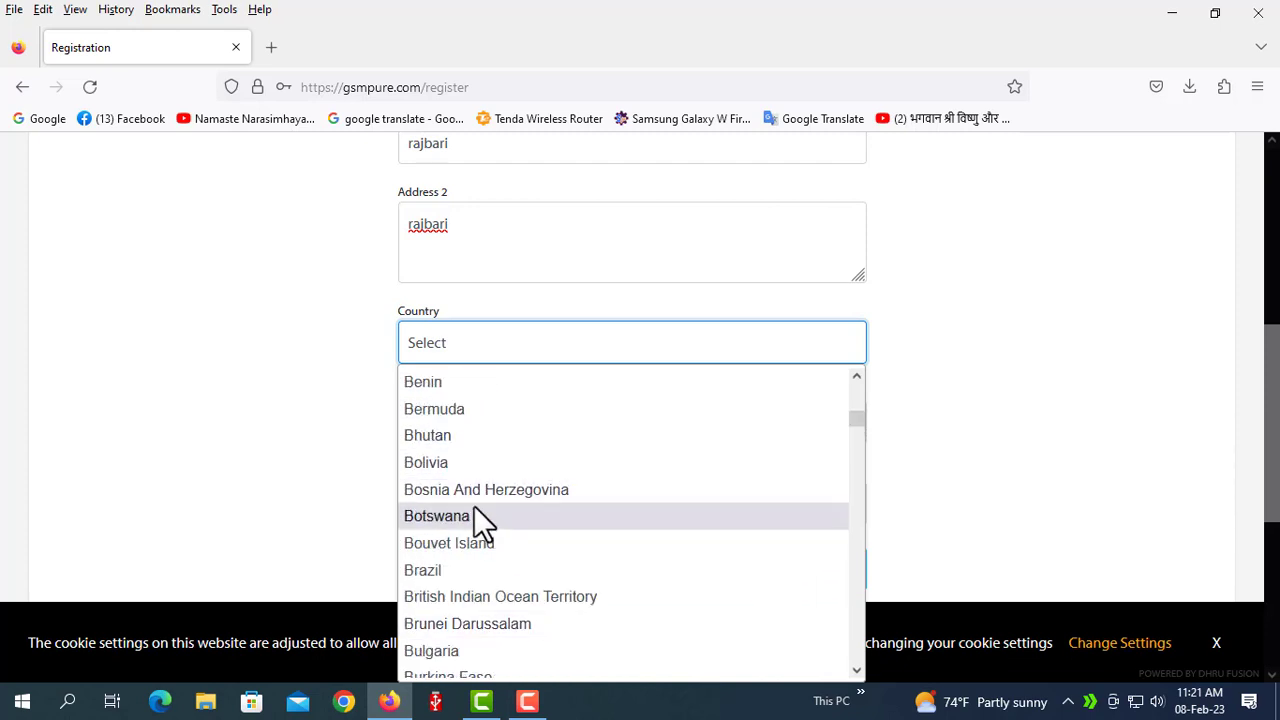
scroll(476, 515, "up", 2)
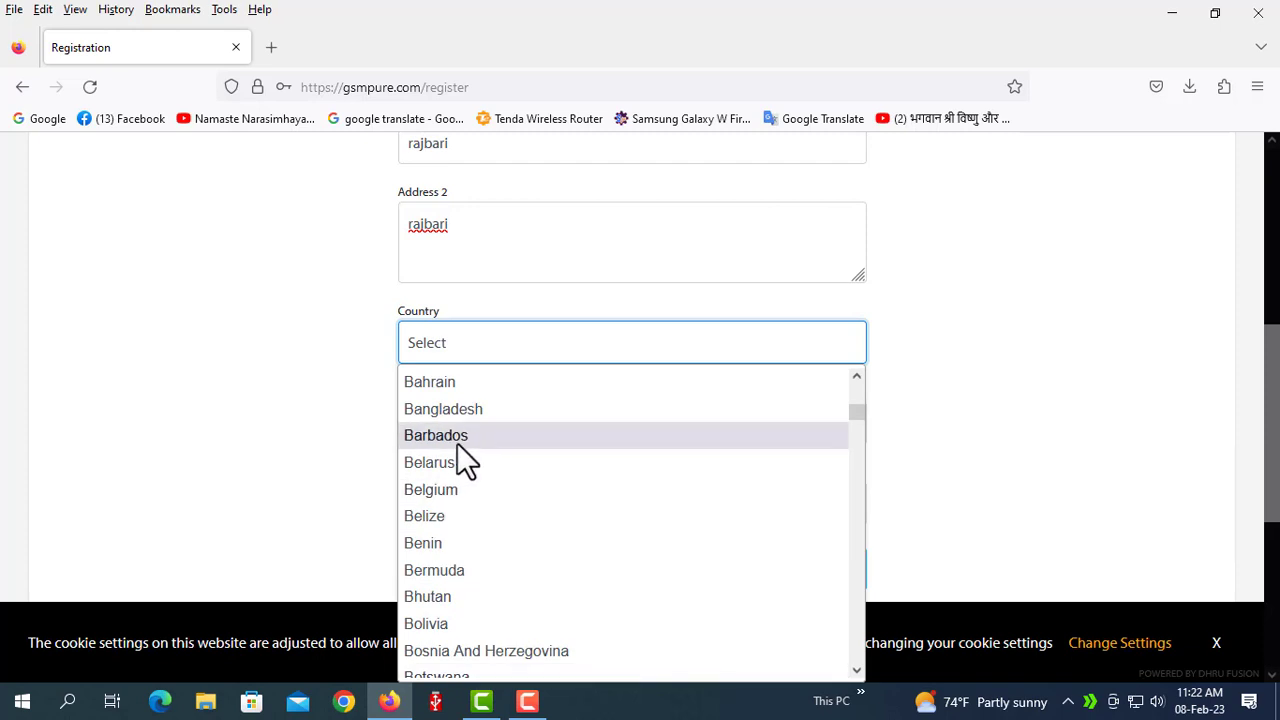
scroll(455, 444, "up", 2)
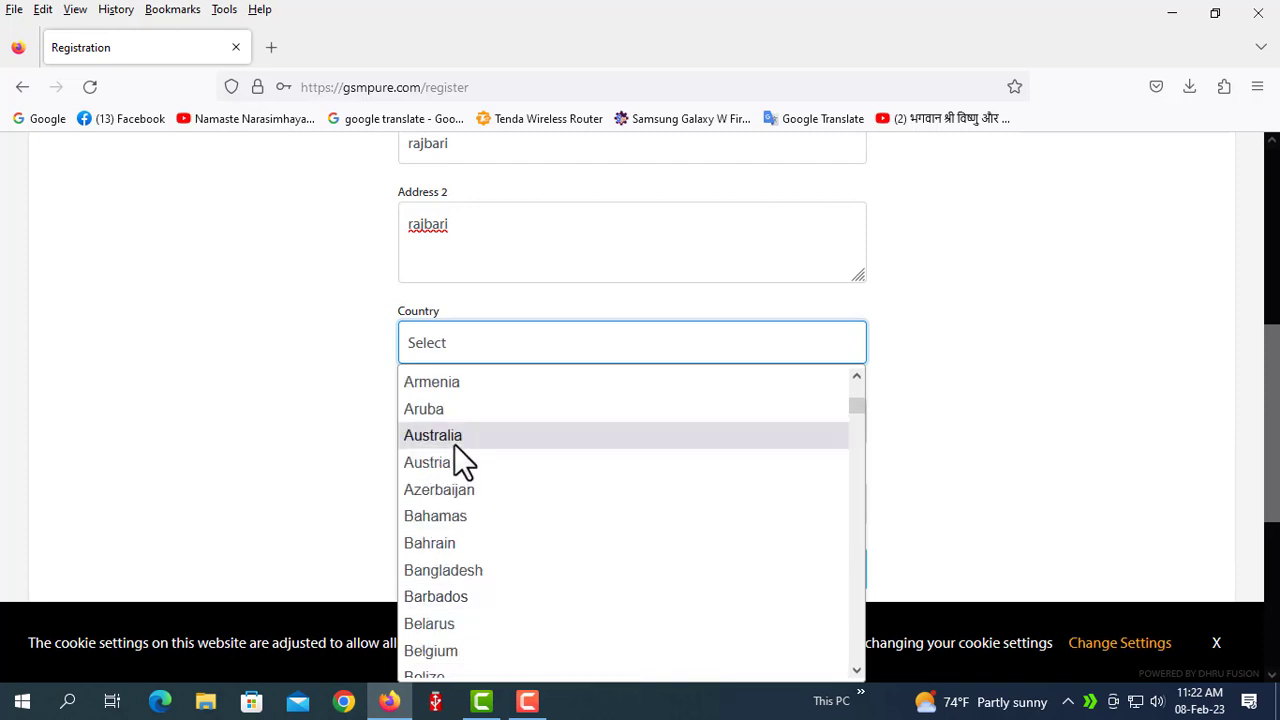
left_click(455, 569)
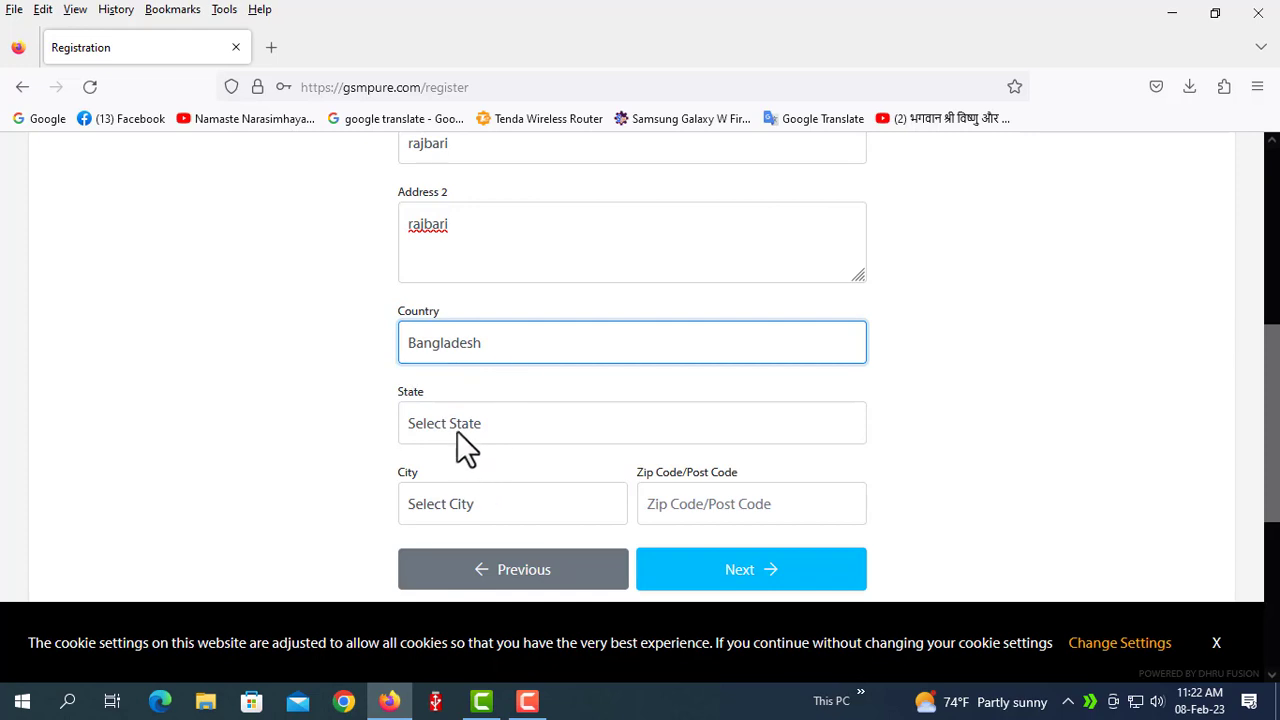
Choose Dhaka Division from the State dropdown and confirm the selection.
left_click(506, 427)
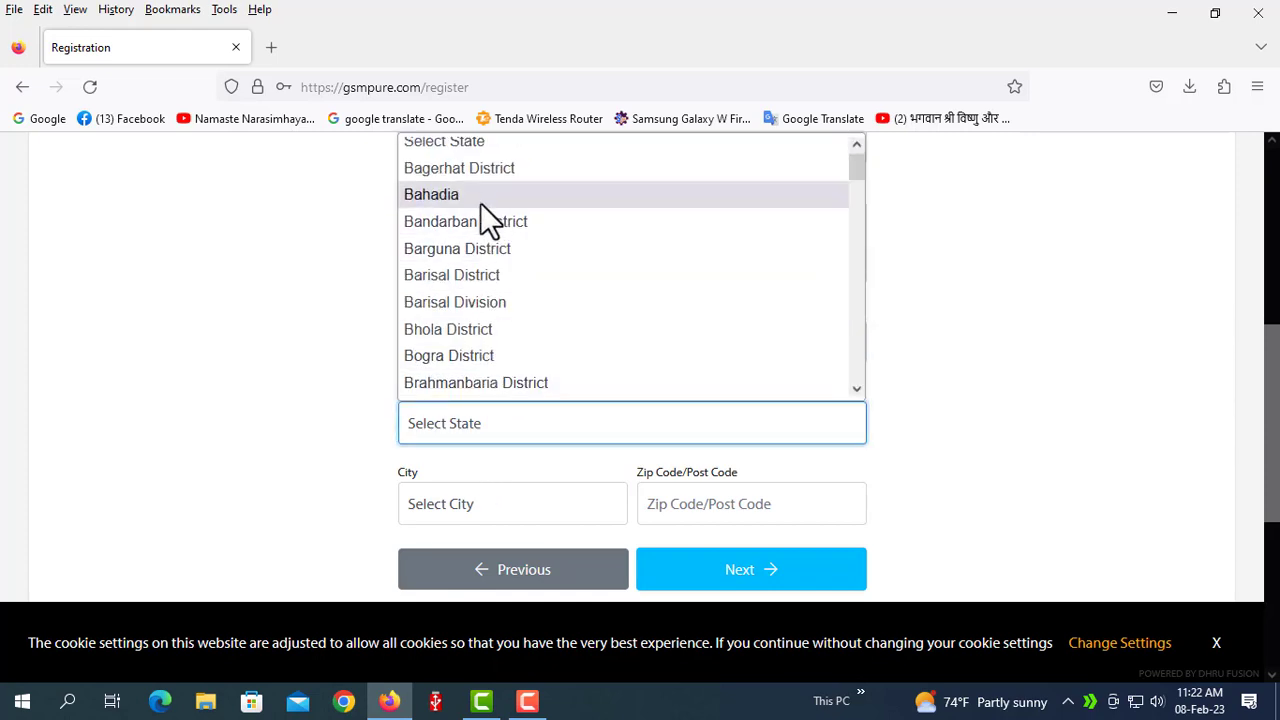
scroll(507, 282, "down", 8)
scroll(509, 297, "up", 4)
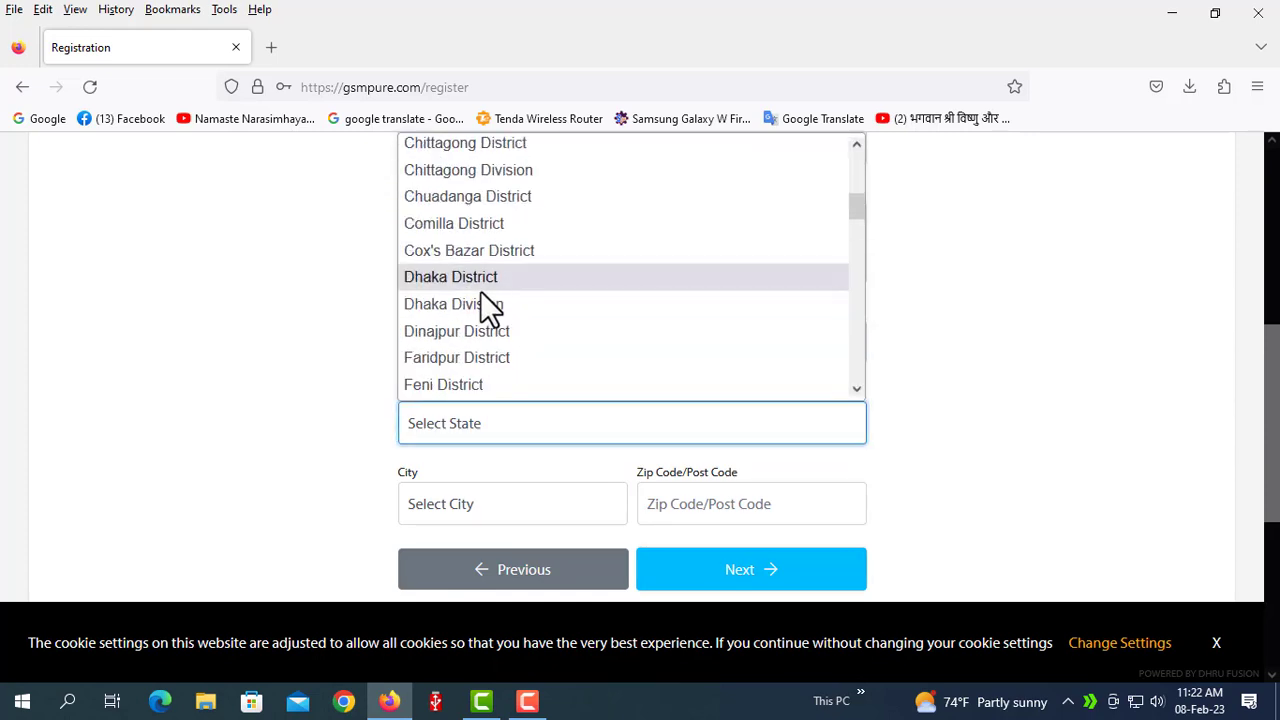
left_click(430, 304)
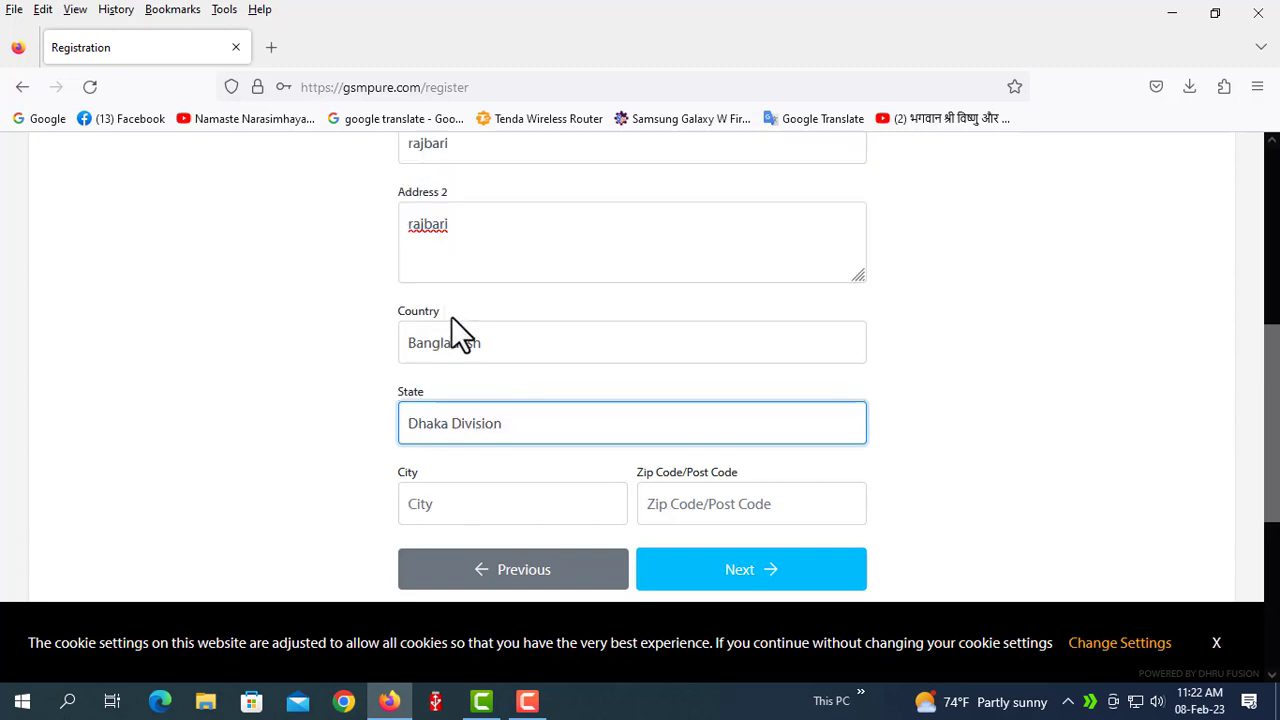
left_click(510, 438)
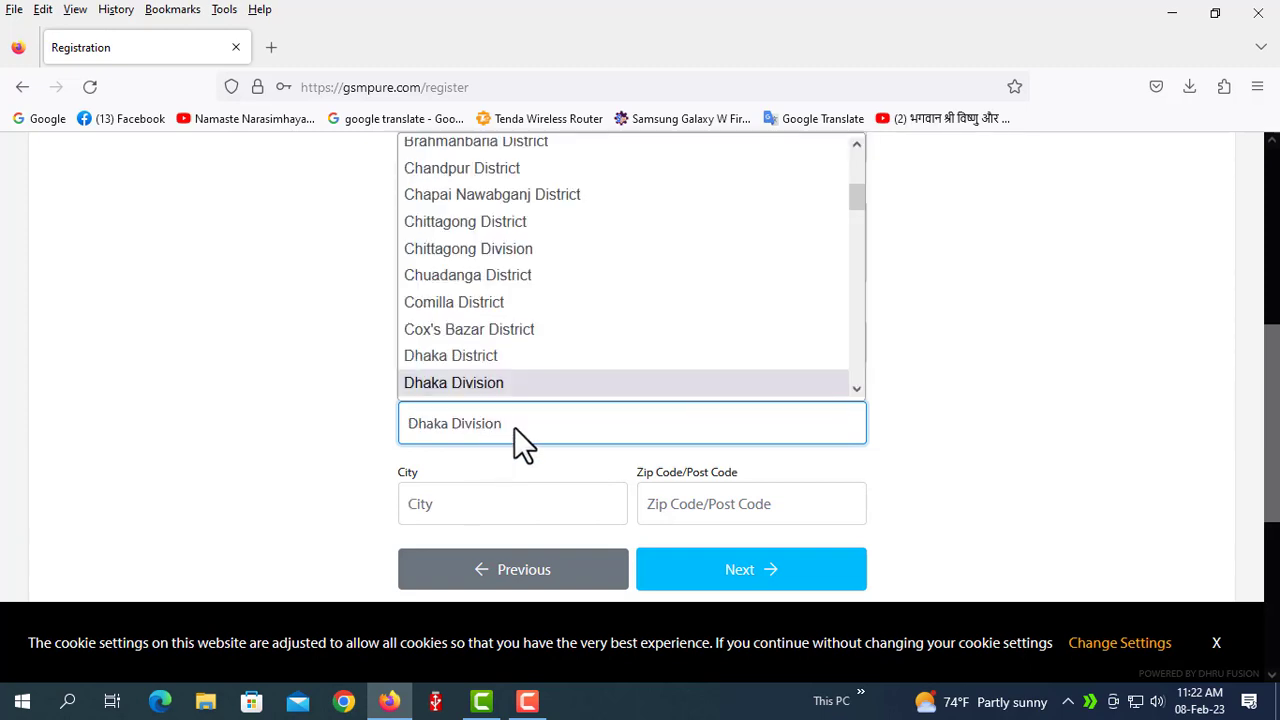
left_click(491, 380)
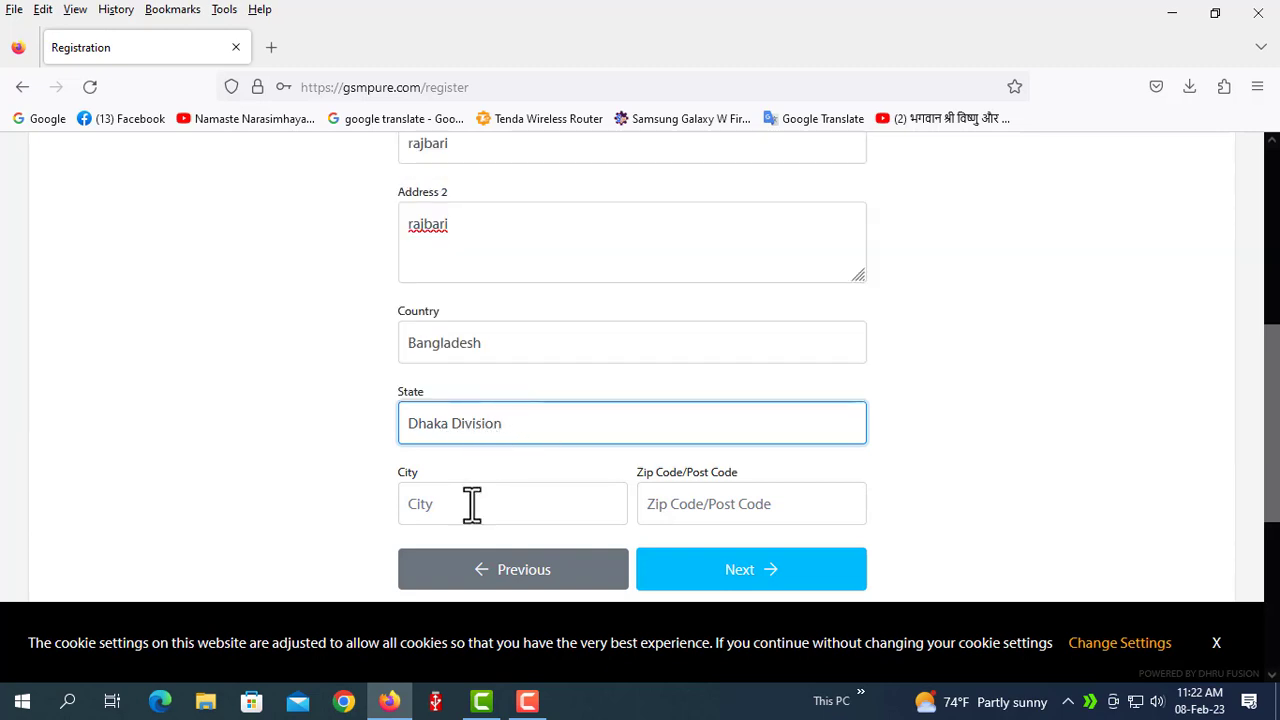
Enter the city and zip/post code, then click Next to reach Contact Info.
left_click(443, 514)
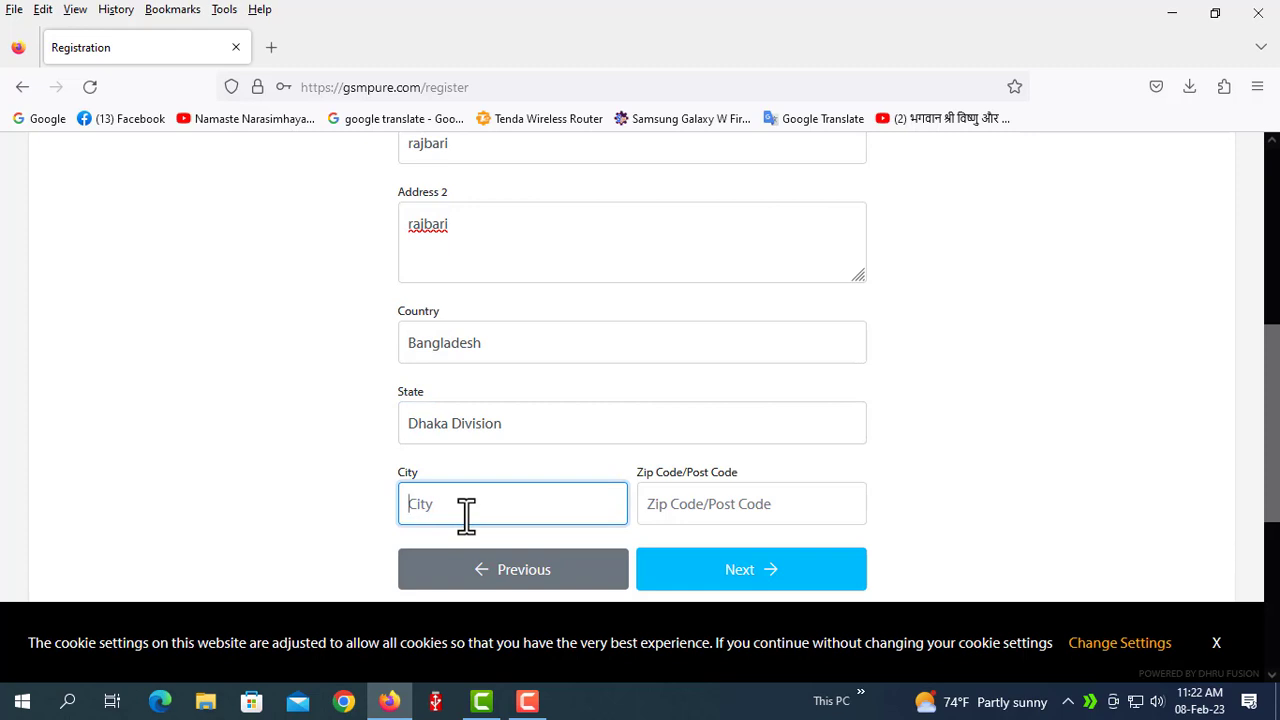
type("rajbar")
type("i")
left_click(682, 511)
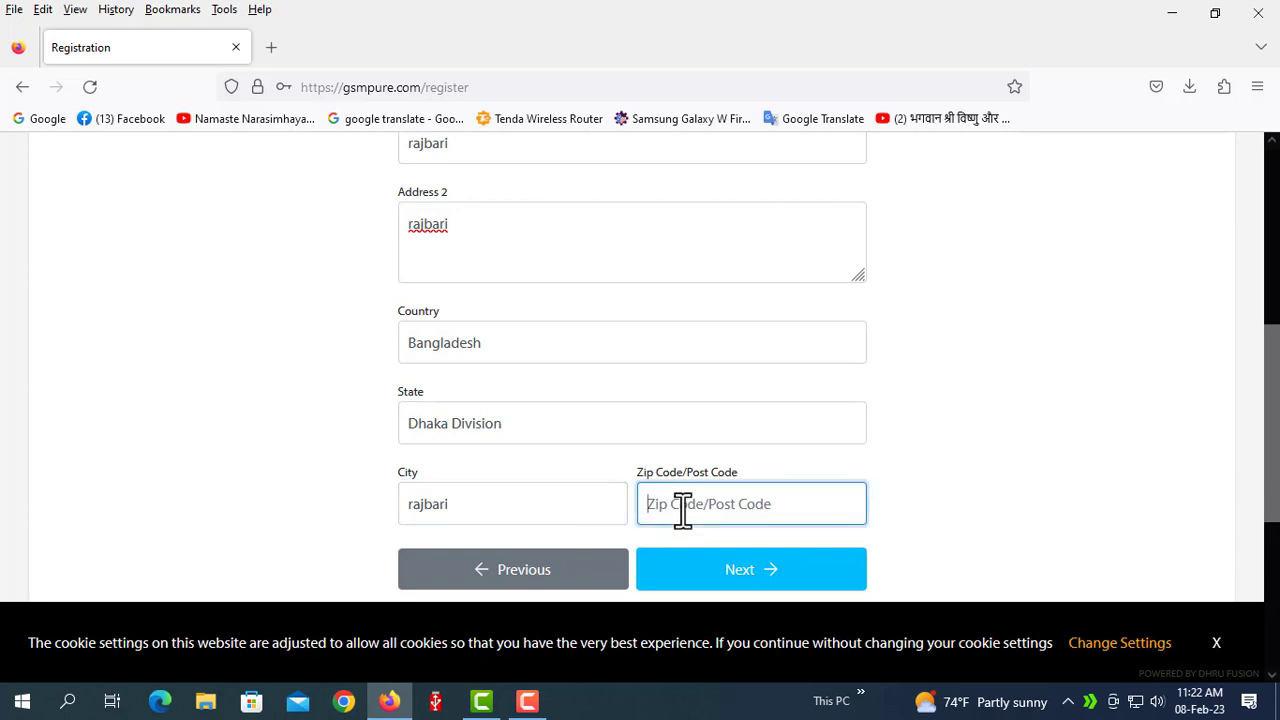
type("7700")
scroll(682, 510, "down", 2)
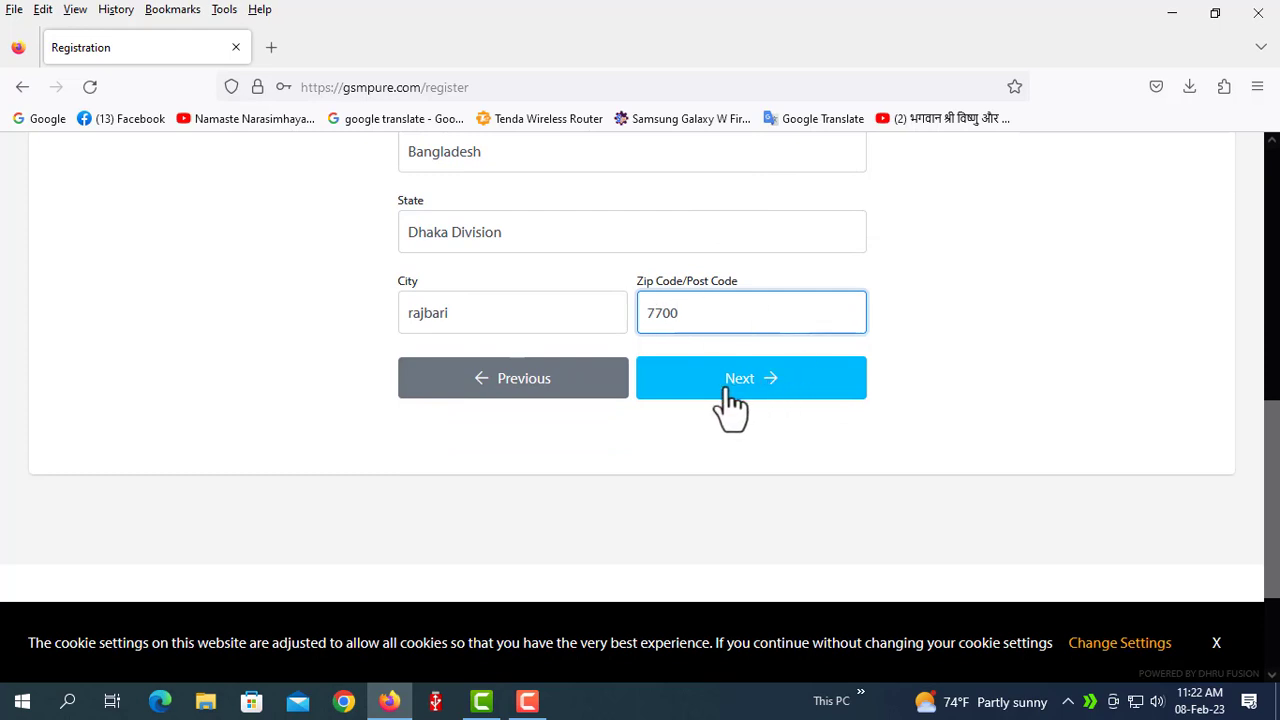
left_click(727, 390)
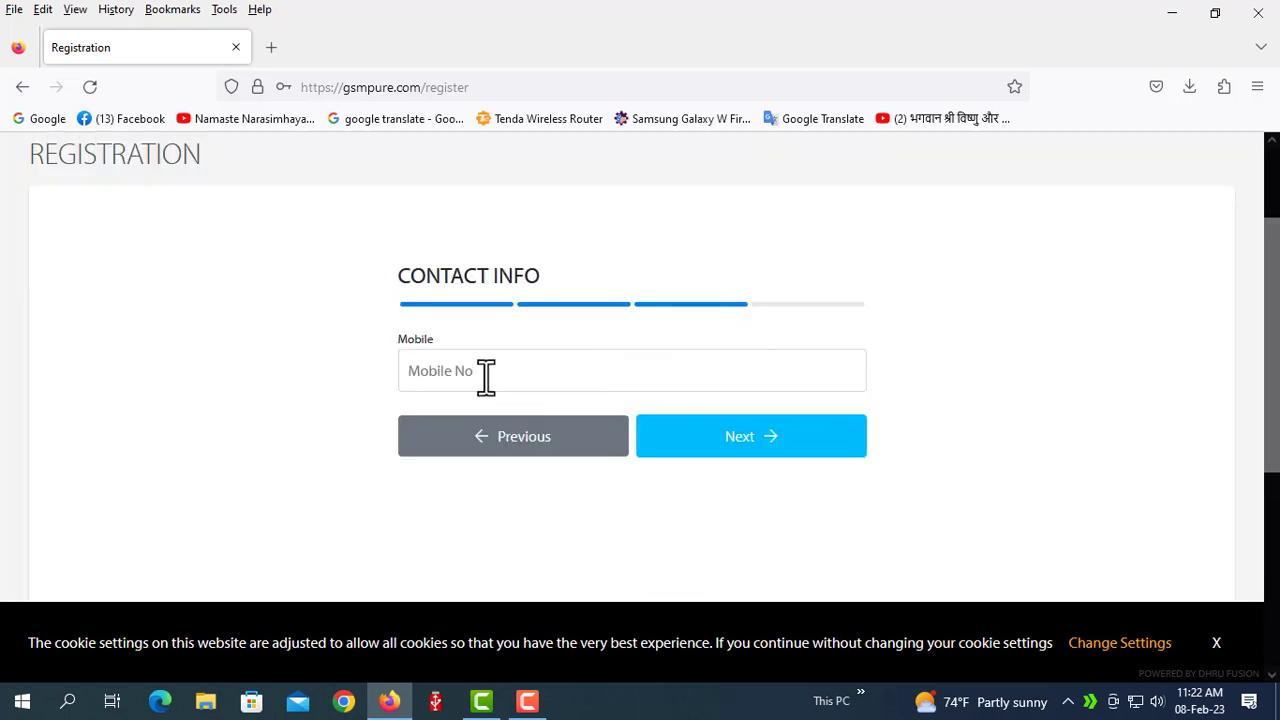
Enter the mobile number and continue to the verification step.
left_click(494, 371)
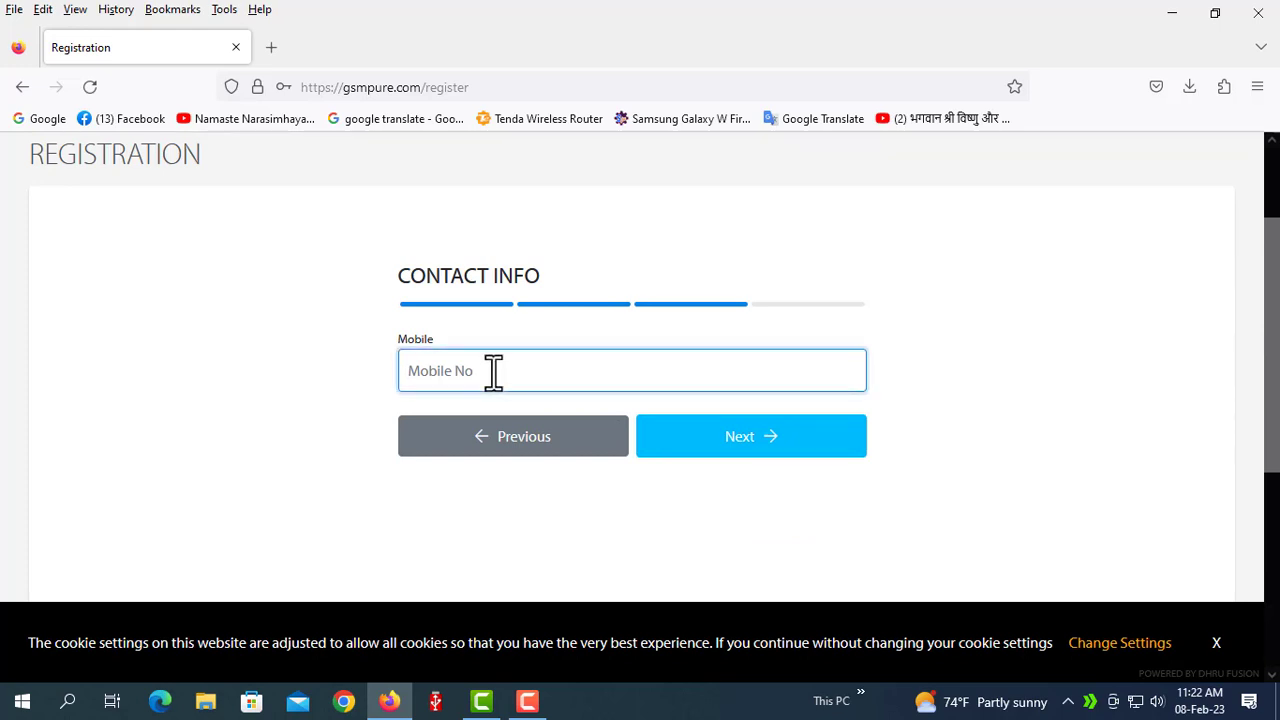
left_click(725, 440)
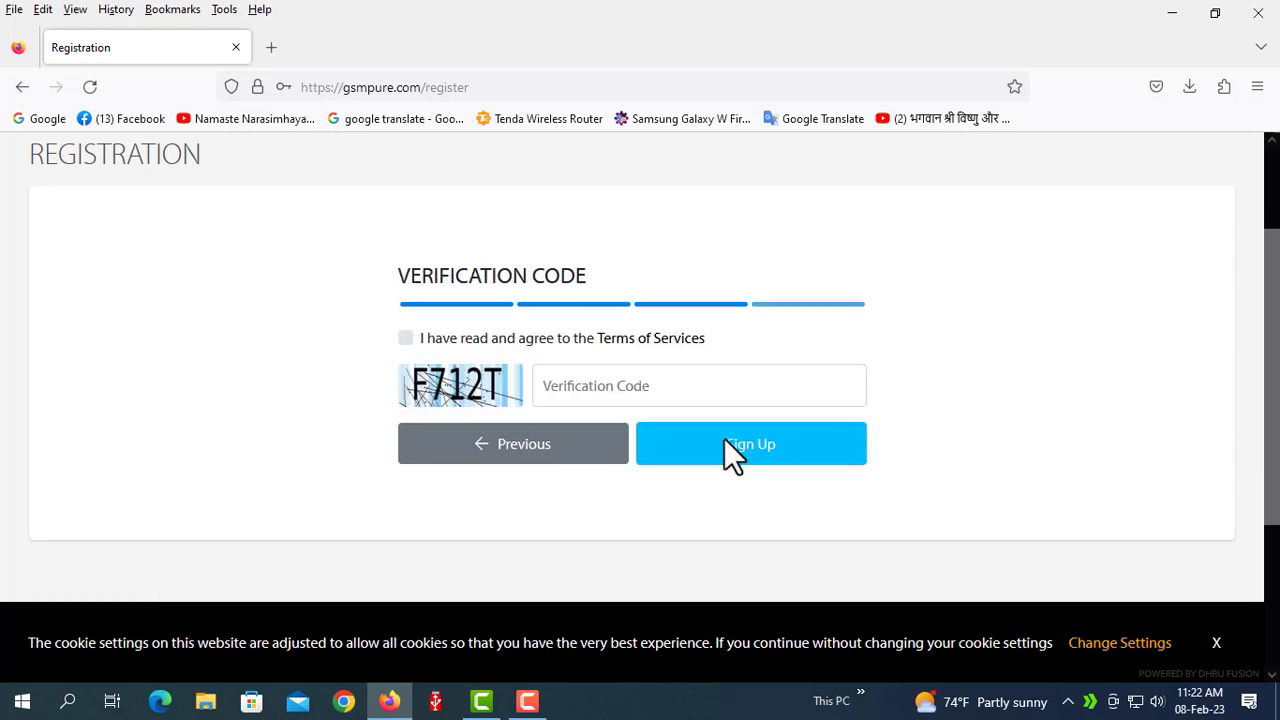
Accept the Terms of Services and enter the captcha into the Verification Code field.
left_click(580, 384)
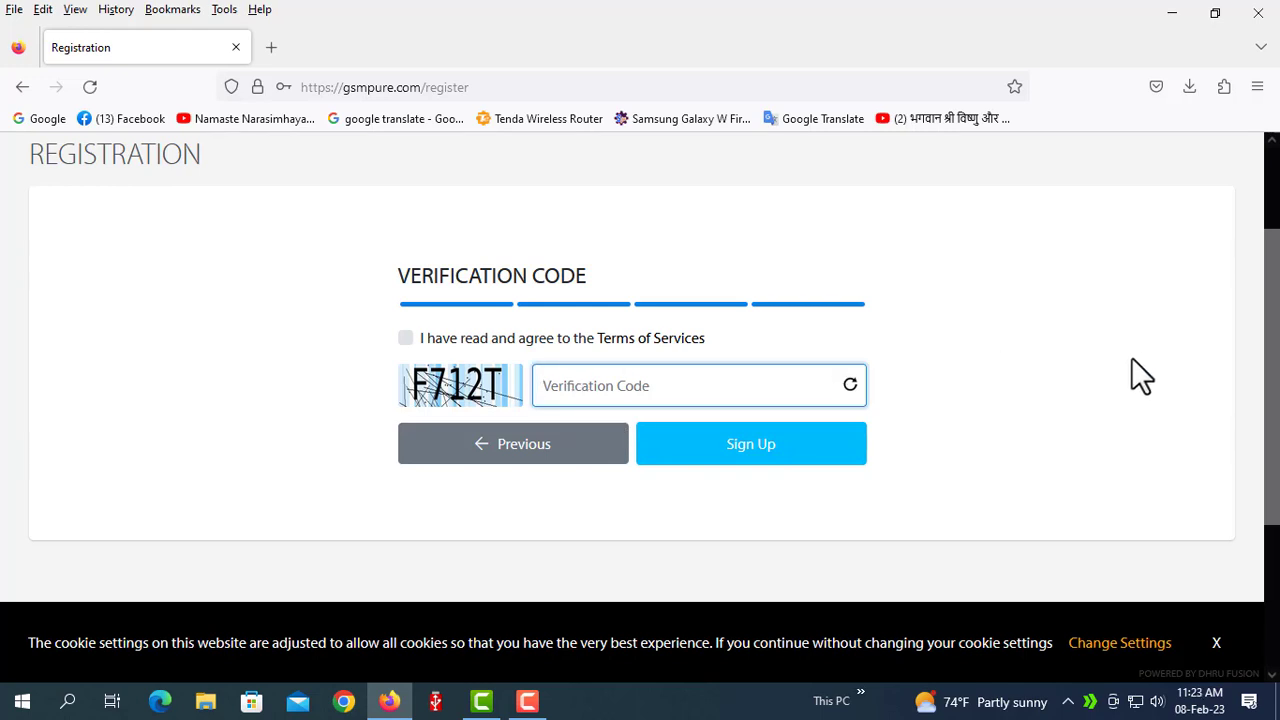
left_click(405, 338)
left_click(604, 390)
type("F")
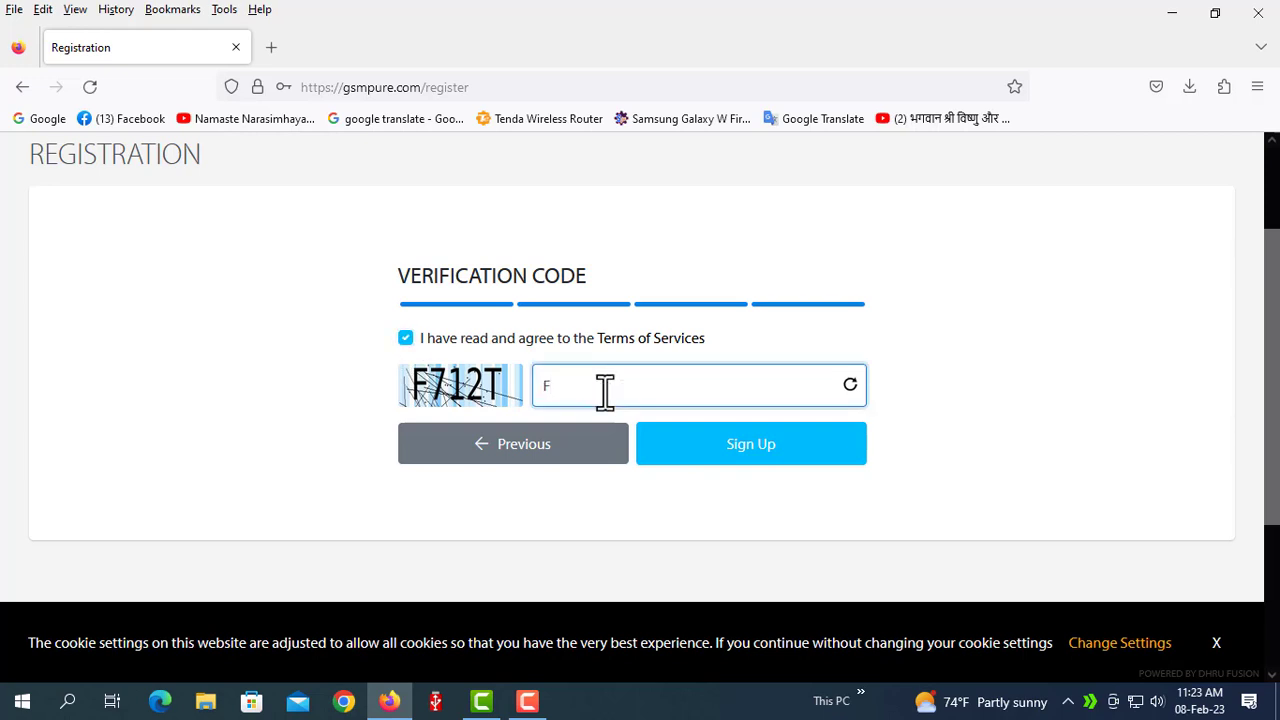
type("712T")
Submit the sign-up, go to the ACCOUNT ACTIVE page, and save the site login in Firefox.
left_click(731, 458)
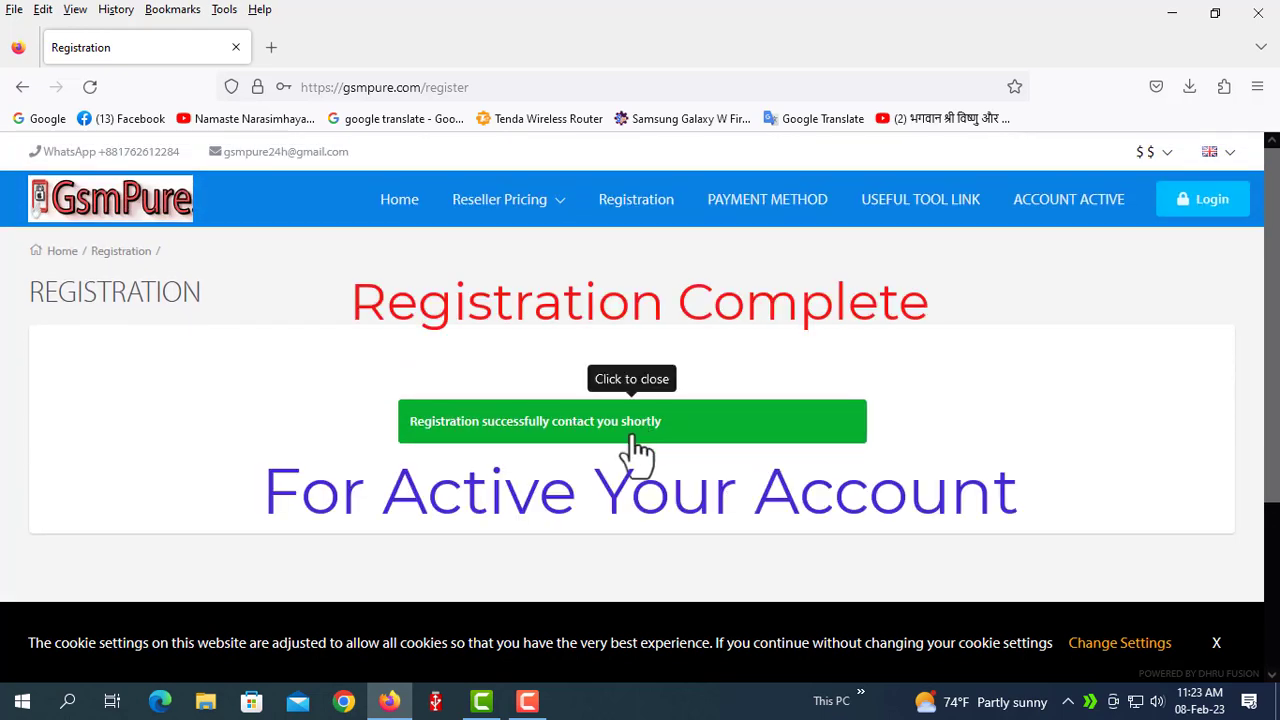
left_click(1065, 200)
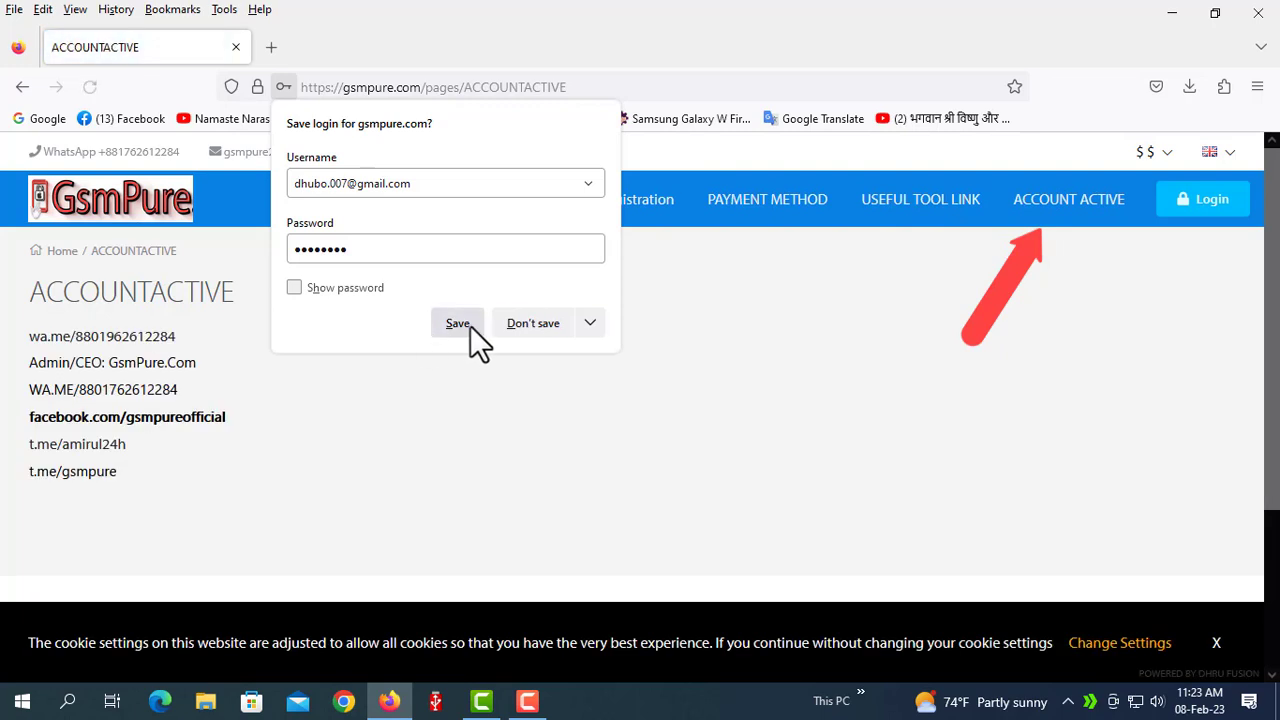
left_click(462, 323)
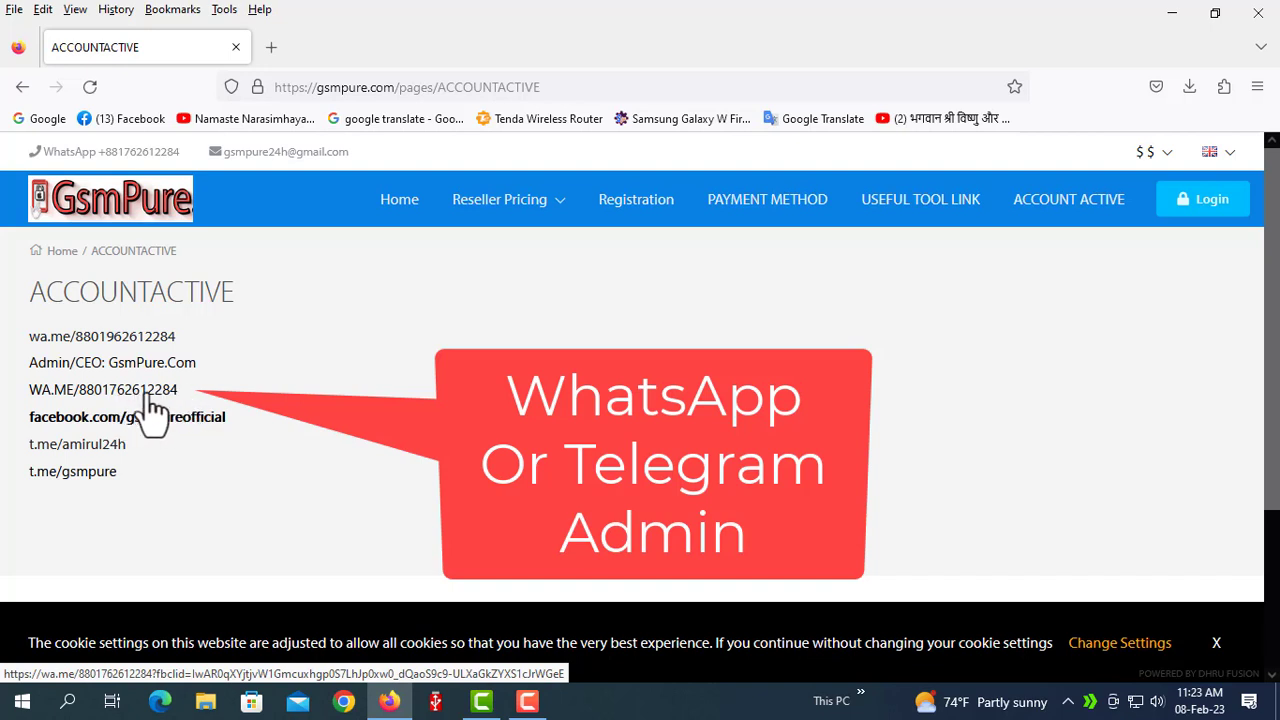
Follow the admin's WA.ME link and continue to the WhatsApp chat.
left_click(137, 398)
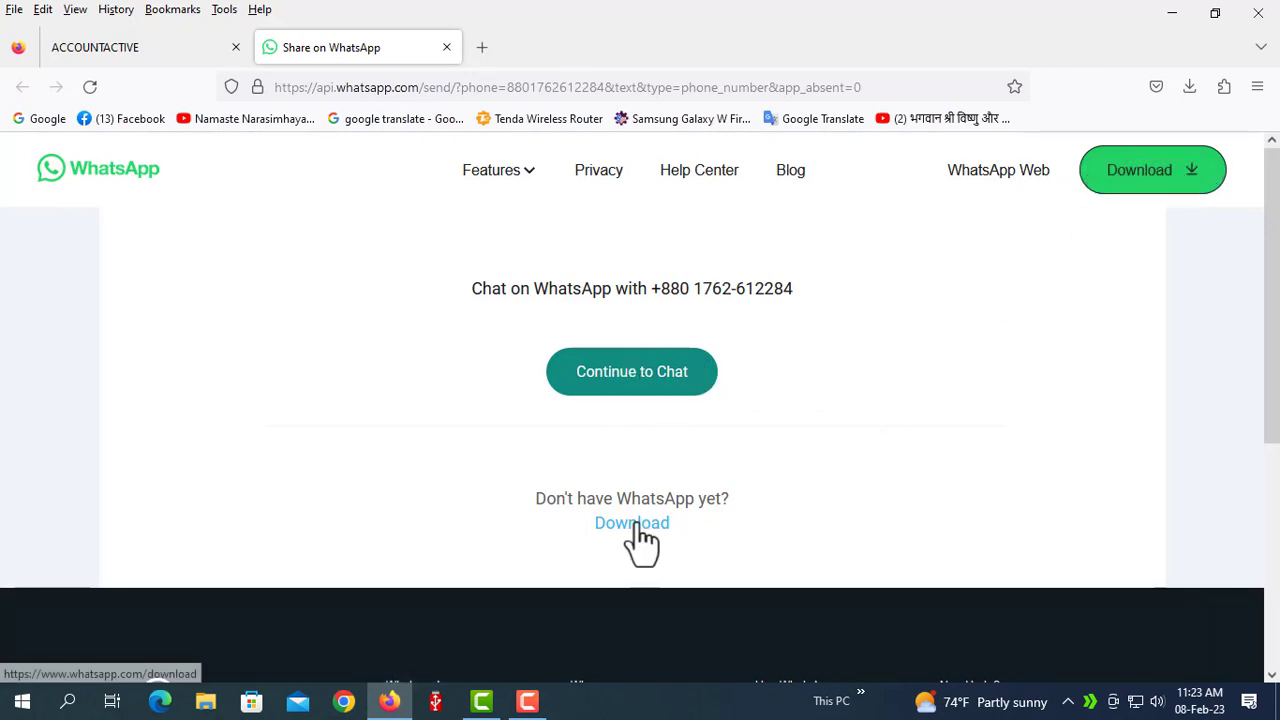
left_click(634, 384)
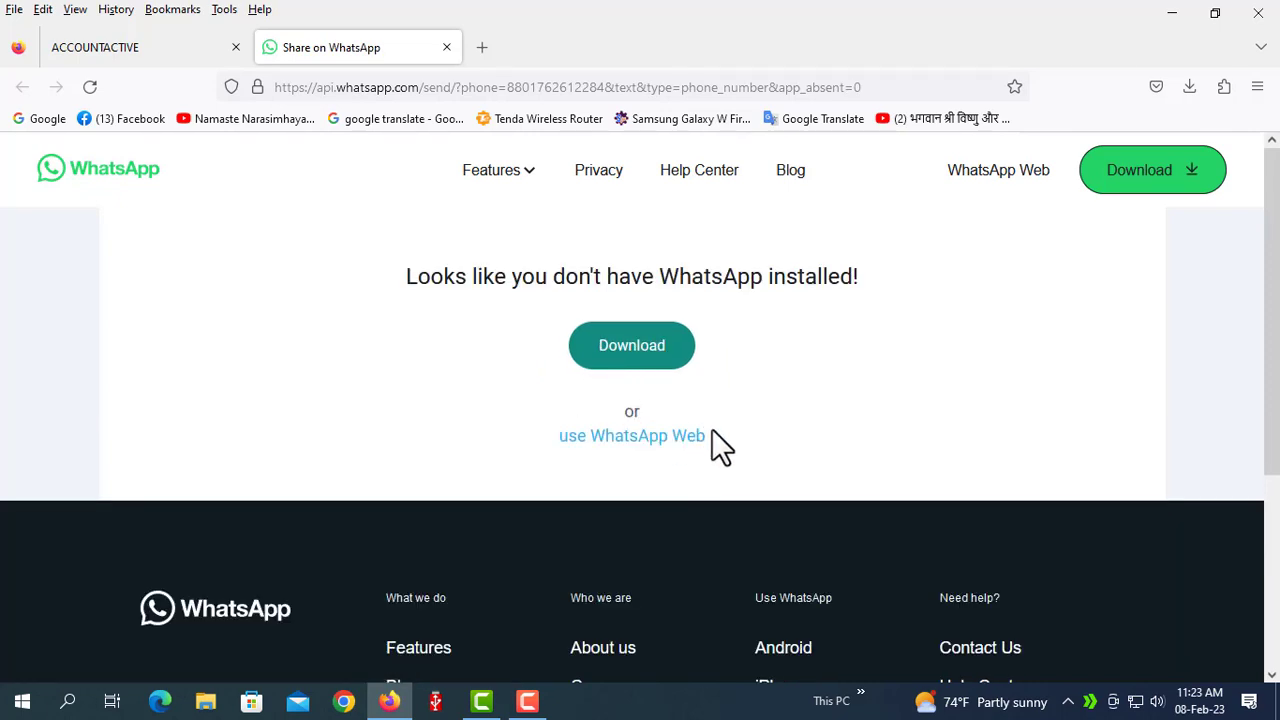